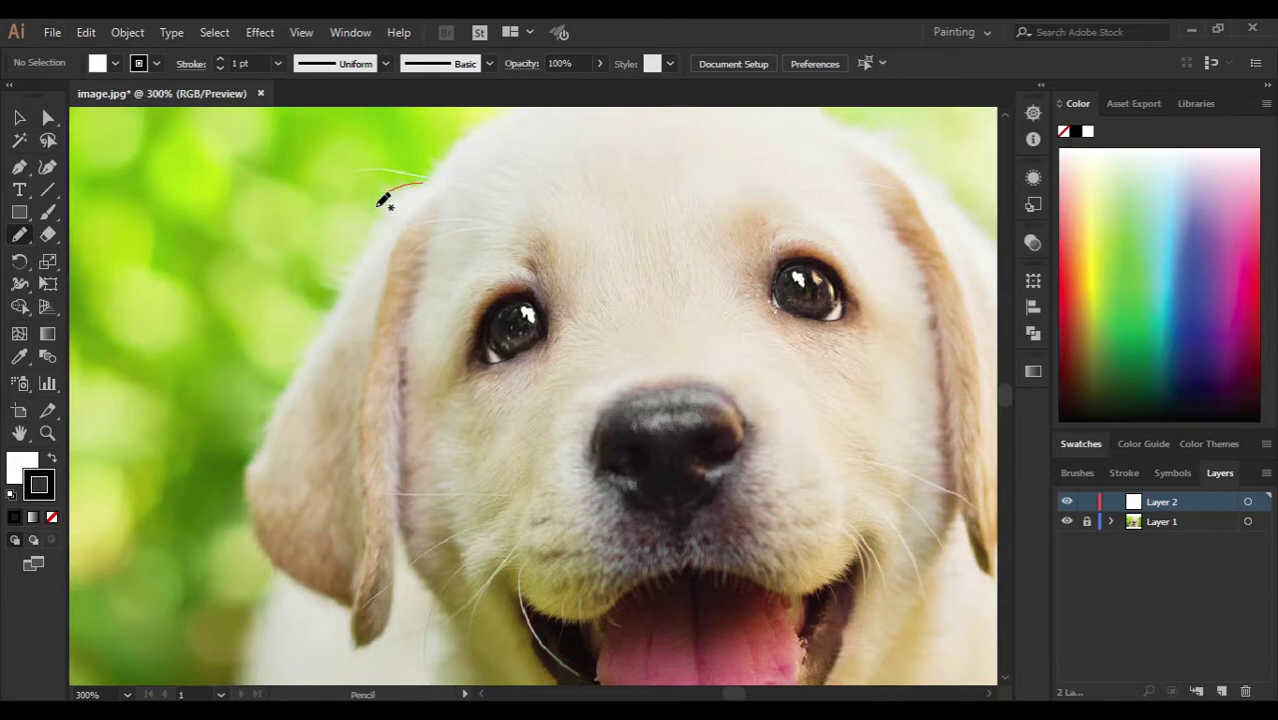
Step: Pencil-trace the puppy's left ear and the right side of its head over the photo
{"action": "mouse_move", "coordinate": [391, 197]}
{"action": "left_mouse_down"}
{"action": "mouse_move", "coordinate": [368, 446]}
{"action": "mouse_move", "coordinate": [640, 446]}
{"action": "mouse_move", "coordinate": [240, 400]}
{"action": "left_mouse_up"}
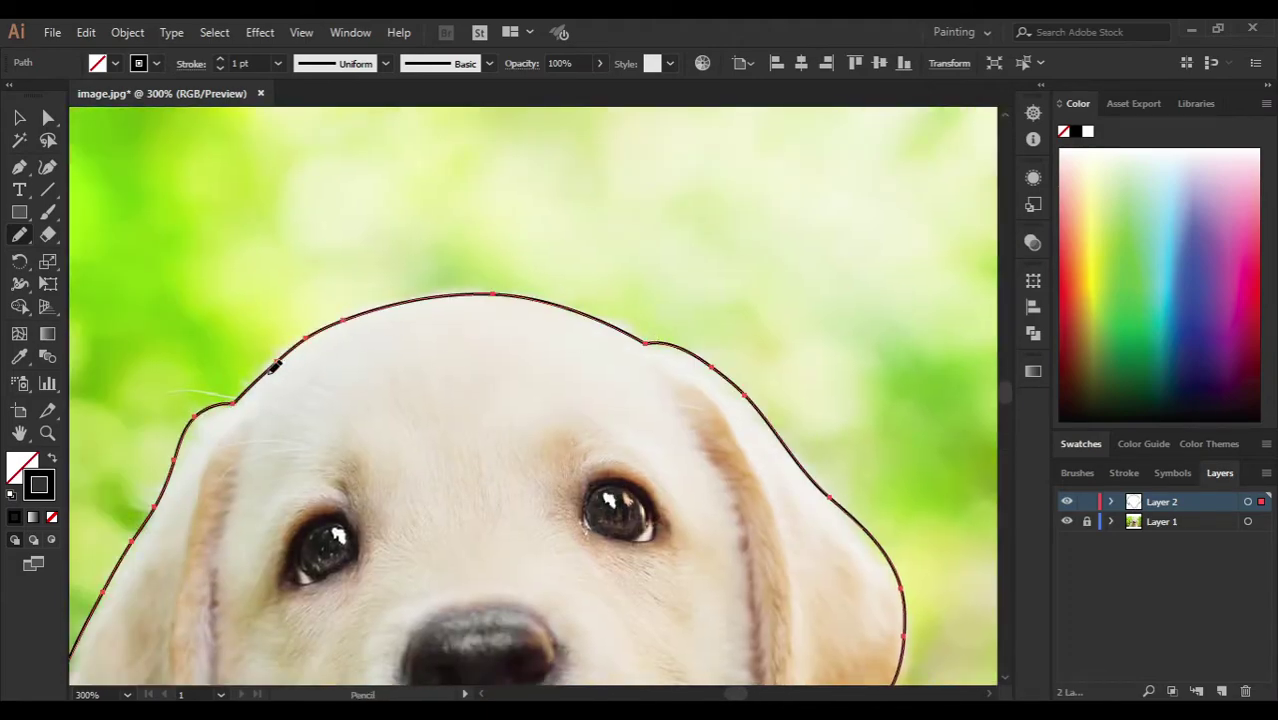
Step: Deselect the head outline and draw inner fold lines down the left and right ears
{"action": "scroll", "coordinate": [275, 367], "scroll_direction": "down", "scroll_amount": 5}
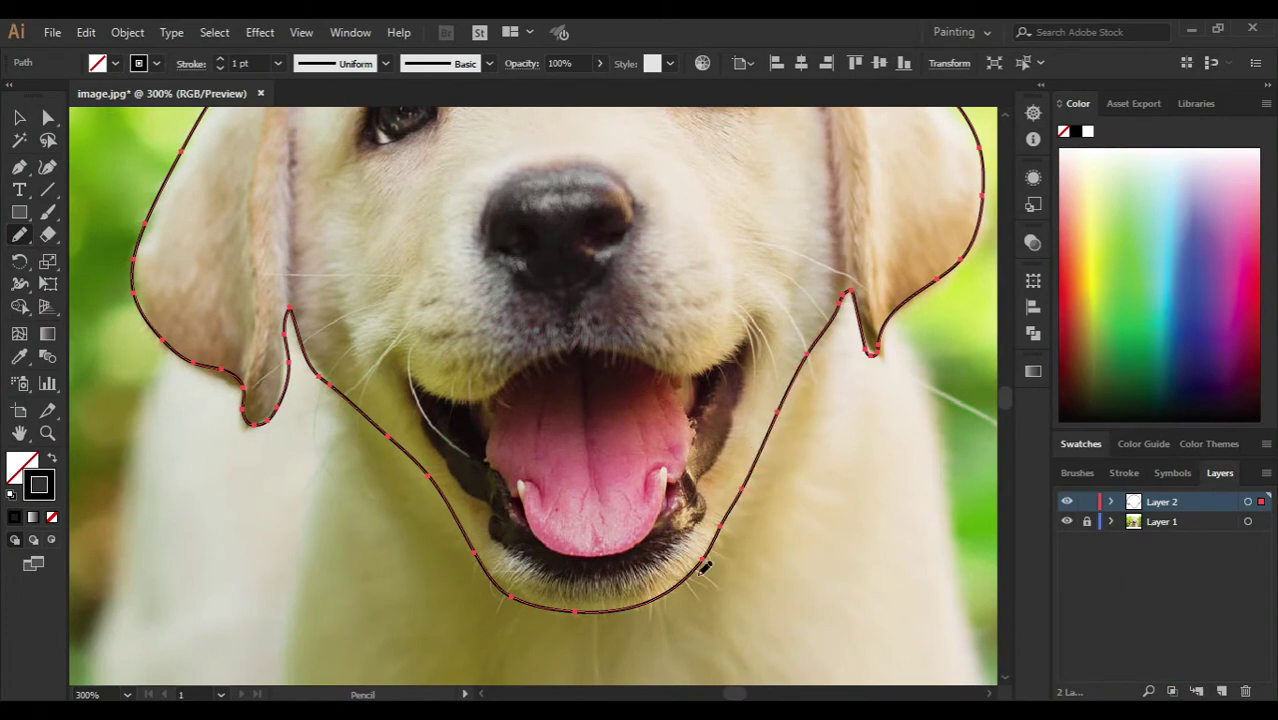
{"action": "key", "text": "ctrl+shift+a"}
{"action": "scroll", "coordinate": [348, 476], "scroll_direction": "up", "scroll_amount": 5}
{"action": "mouse_move", "coordinate": [282, 572]}
{"action": "left_mouse_down"}
{"action": "mouse_move", "coordinate": [288, 416]}
{"action": "mouse_move", "coordinate": [326, 334]}
{"action": "left_mouse_up"}
{"action": "left_click_drag", "start_coordinate": [500, 400], "coordinate": [364, 458]}
{"action": "left_click_drag", "start_coordinate": [770, 575], "coordinate": [676, 210]}
Step: Reshape the end anchors of the inner ear lines with Direct Selection
{"action": "key", "text": "a"}
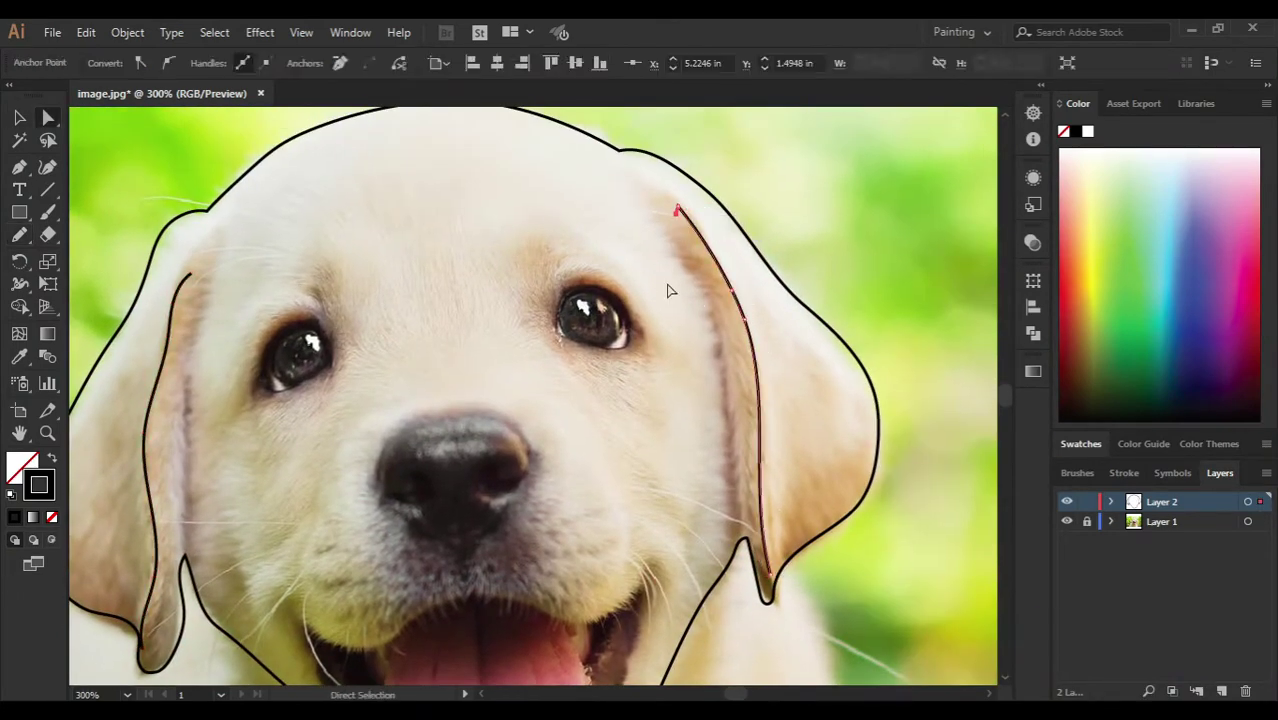
{"action": "key", "text": "n"}
{"action": "scroll", "coordinate": [464, 480], "scroll_direction": "left", "scroll_amount": 3}
{"action": "scroll", "coordinate": [400, 274], "scroll_direction": "right", "scroll_amount": 3}
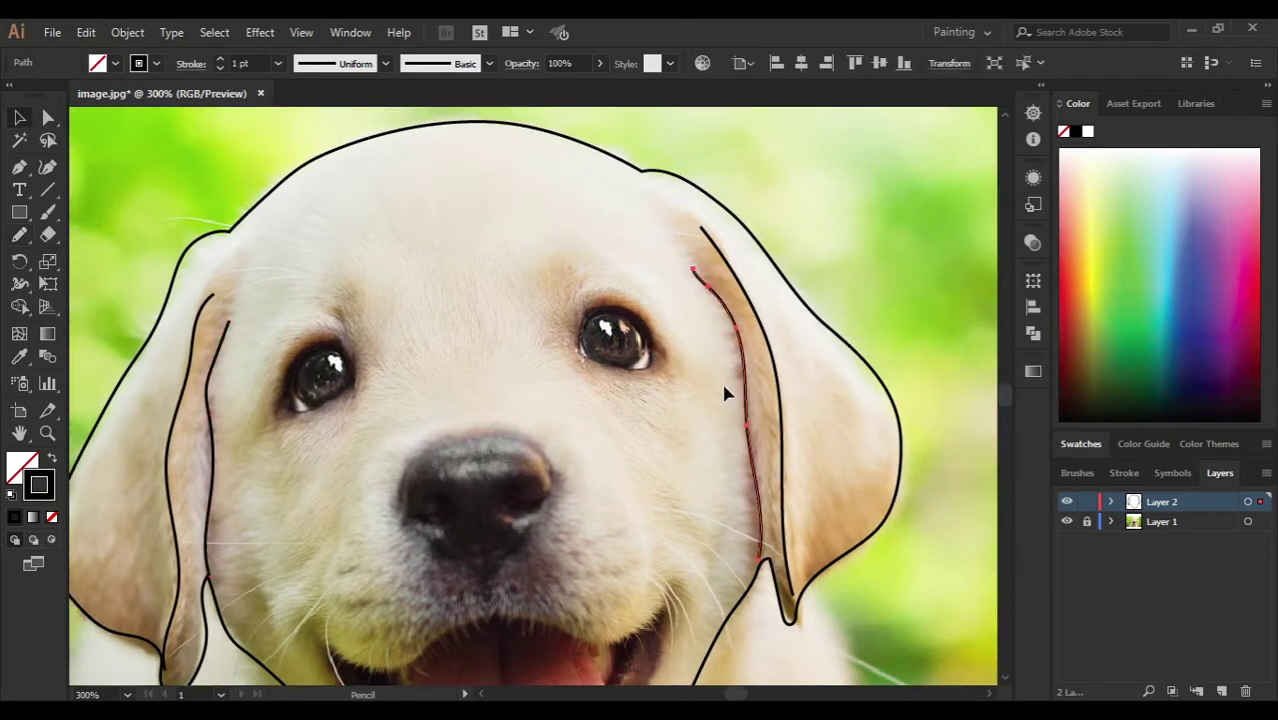
{"action": "scroll", "coordinate": [726, 394], "scroll_direction": "down", "scroll_amount": 3}
{"action": "key", "text": "ctrl+minus"}
{"action": "key", "text": "ctrl+minus"}
{"action": "scroll", "coordinate": [473, 437], "scroll_direction": "up", "scroll_amount": 5}
{"action": "scroll", "coordinate": [436, 402], "scroll_direction": "up", "scroll_amount": 5}
{"action": "key", "text": "a"}
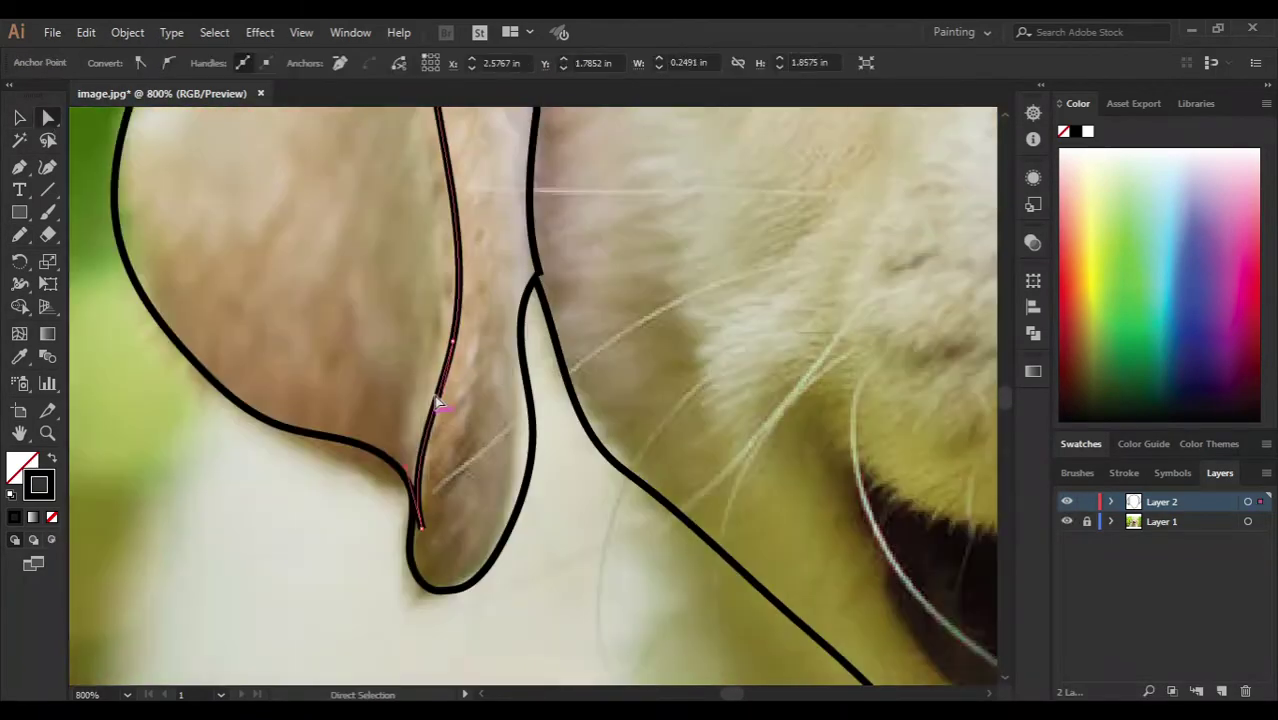
{"action": "scroll", "coordinate": [436, 402], "scroll_direction": "up", "scroll_amount": 3}
{"action": "scroll", "coordinate": [785, 443], "scroll_direction": "down", "scroll_amount": 3}
{"action": "scroll", "coordinate": [800, 405], "scroll_direction": "up", "scroll_amount": 3}
{"action": "scroll", "coordinate": [800, 405], "scroll_direction": "down", "scroll_amount": 3}
{"action": "left_click_drag", "start_coordinate": [840, 462], "coordinate": [845, 468]}
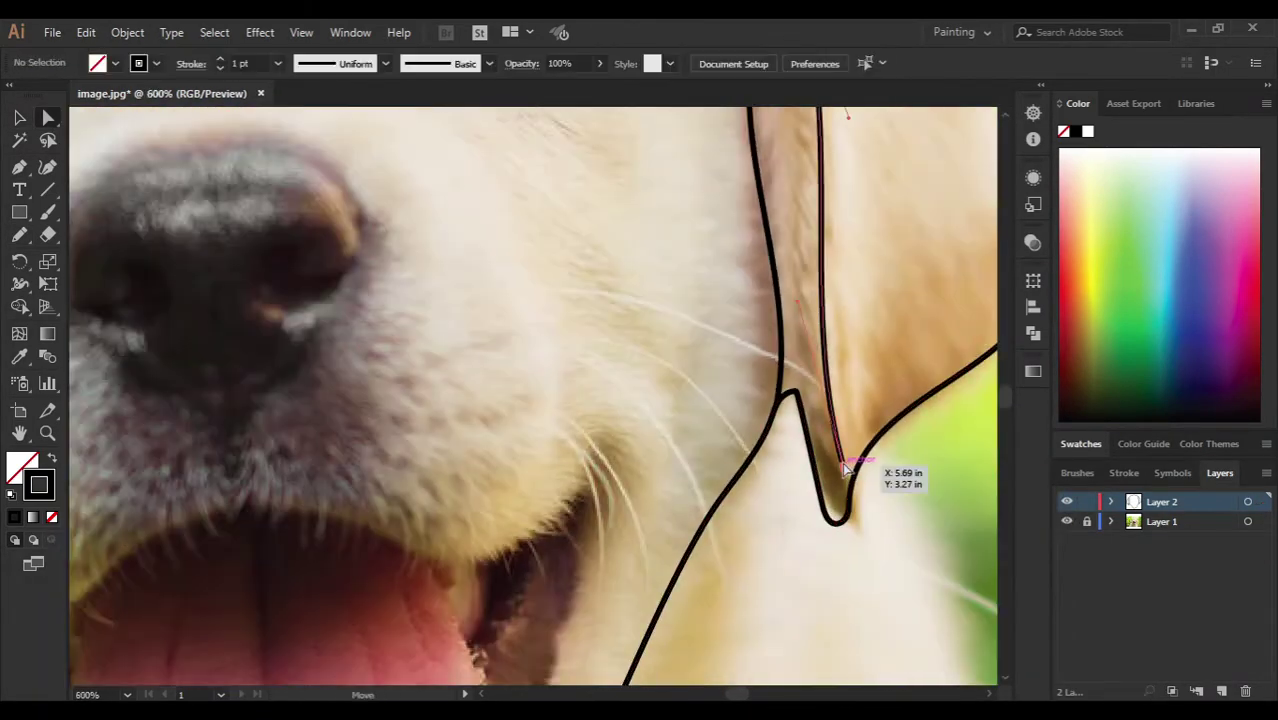
{"action": "scroll", "coordinate": [845, 468], "scroll_direction": "down", "scroll_amount": 5}
{"action": "scroll", "coordinate": [342, 457], "scroll_direction": "up", "scroll_amount": 5}
{"action": "left_click_drag", "start_coordinate": [342, 457], "coordinate": [354, 566]}
{"action": "scroll", "coordinate": [448, 488], "scroll_direction": "up", "scroll_amount": 1}
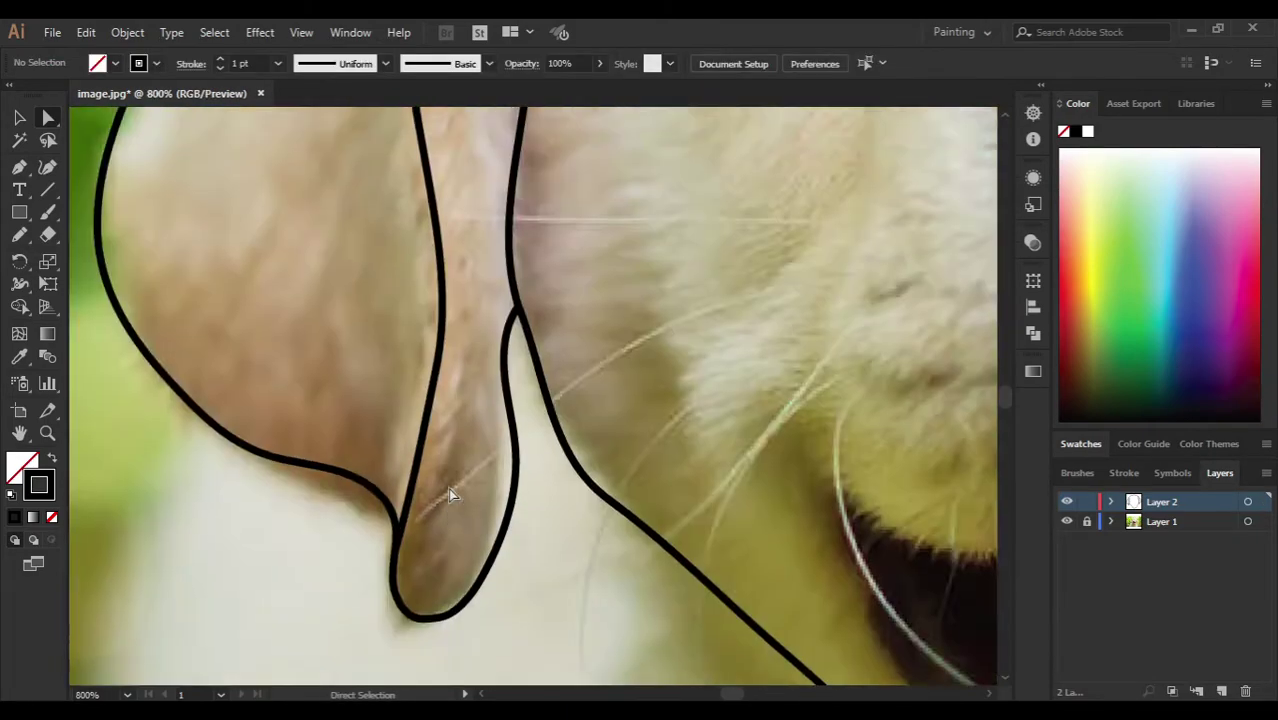
{"action": "scroll", "coordinate": [448, 488], "scroll_direction": "down", "scroll_amount": 3}
Step: Redraw the inner line along the left ear, then deselect it
{"action": "left_click_drag", "start_coordinate": [19, 234], "coordinate": [100, 257]}
{"action": "left_click_drag", "start_coordinate": [462, 215], "coordinate": [445, 560]}
{"action": "scroll", "coordinate": [450, 400], "scroll_direction": "down", "scroll_amount": 1}
{"action": "key", "text": "v"}
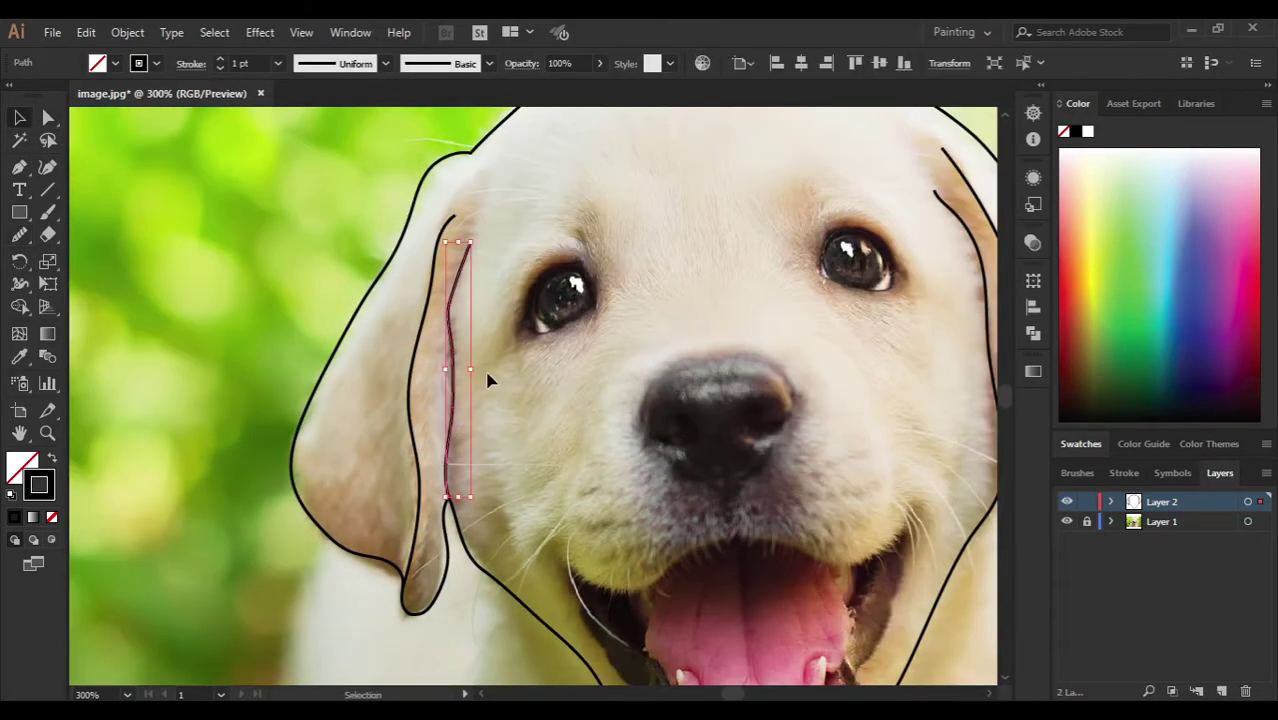
{"action": "left_click", "coordinate": [488, 380]}
{"action": "scroll", "coordinate": [488, 380], "scroll_direction": "down", "scroll_amount": 2}
Step: Draw a closed outline around the puppy's nose and both nostril shapes
{"action": "key", "text": "n"}
{"action": "scroll", "coordinate": [619, 418], "scroll_direction": "up", "scroll_amount": 3}
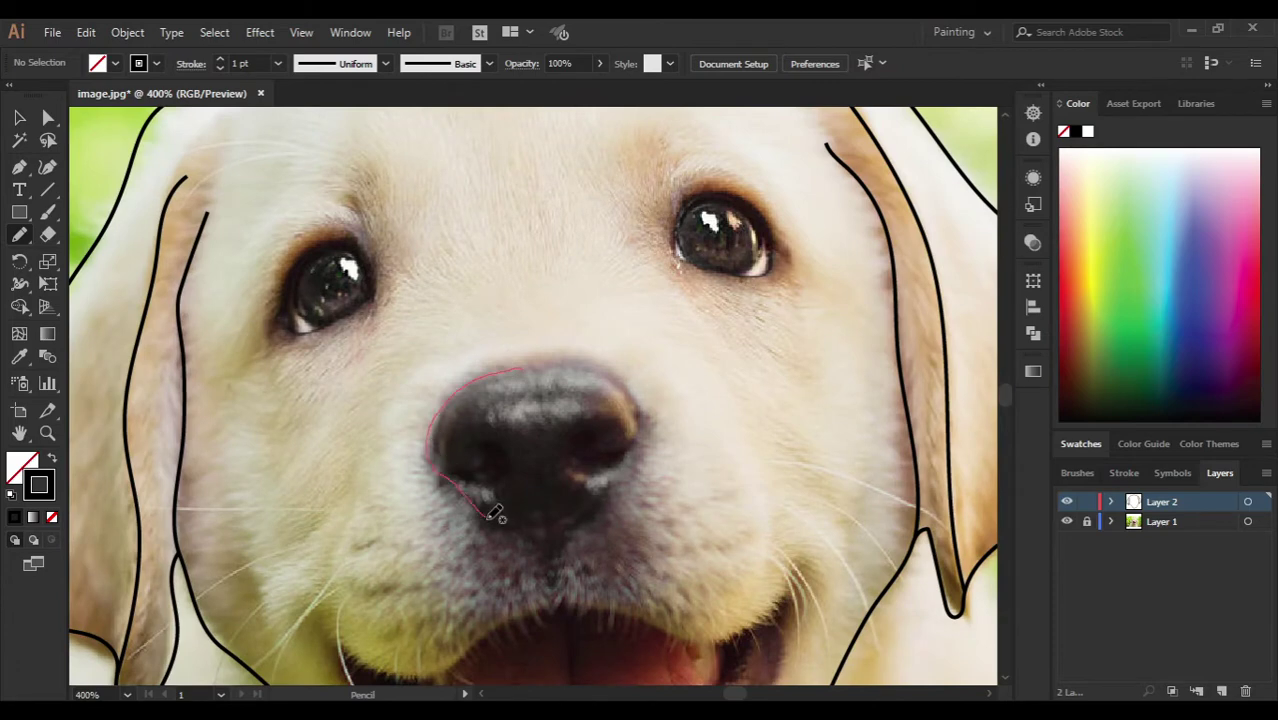
{"action": "left_click_drag", "start_coordinate": [490, 511], "coordinate": [546, 531]}
{"action": "left_click_drag", "start_coordinate": [562, 359], "coordinate": [598, 506]}
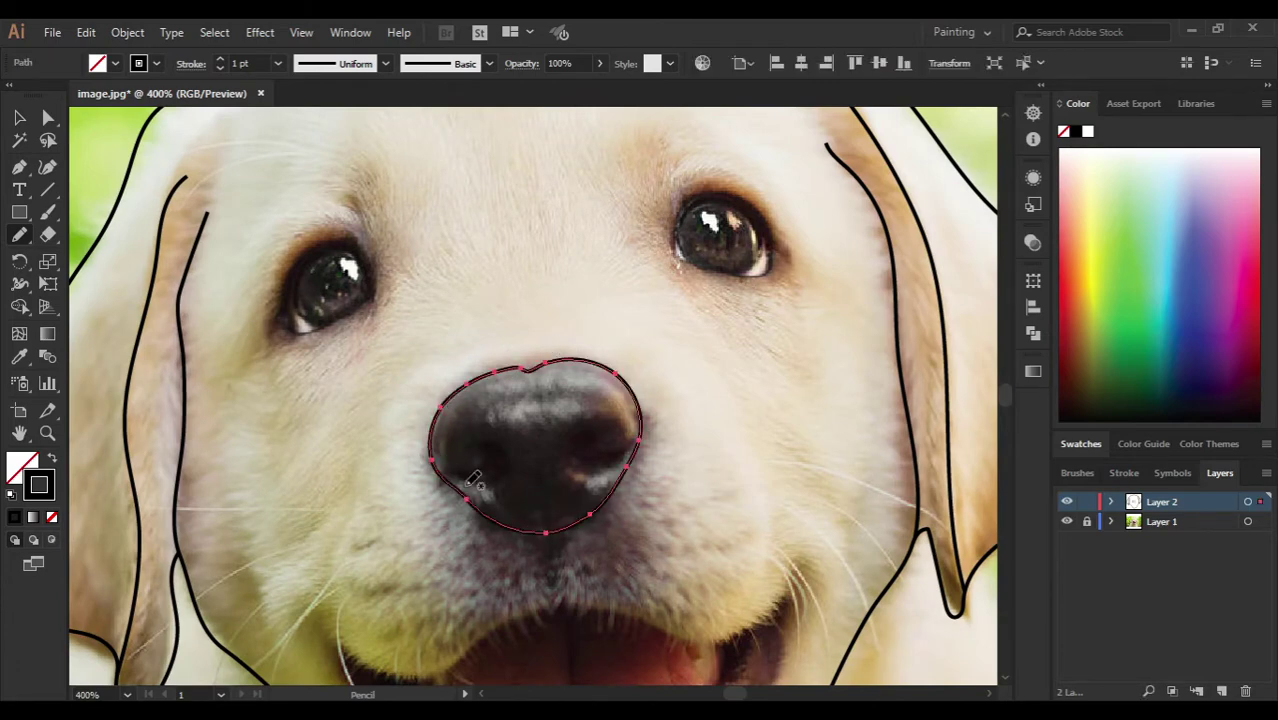
{"action": "left_click", "coordinate": [522, 448], "text": "ctrl"}
{"action": "left_click_drag", "start_coordinate": [486, 440], "coordinate": [485, 448]}
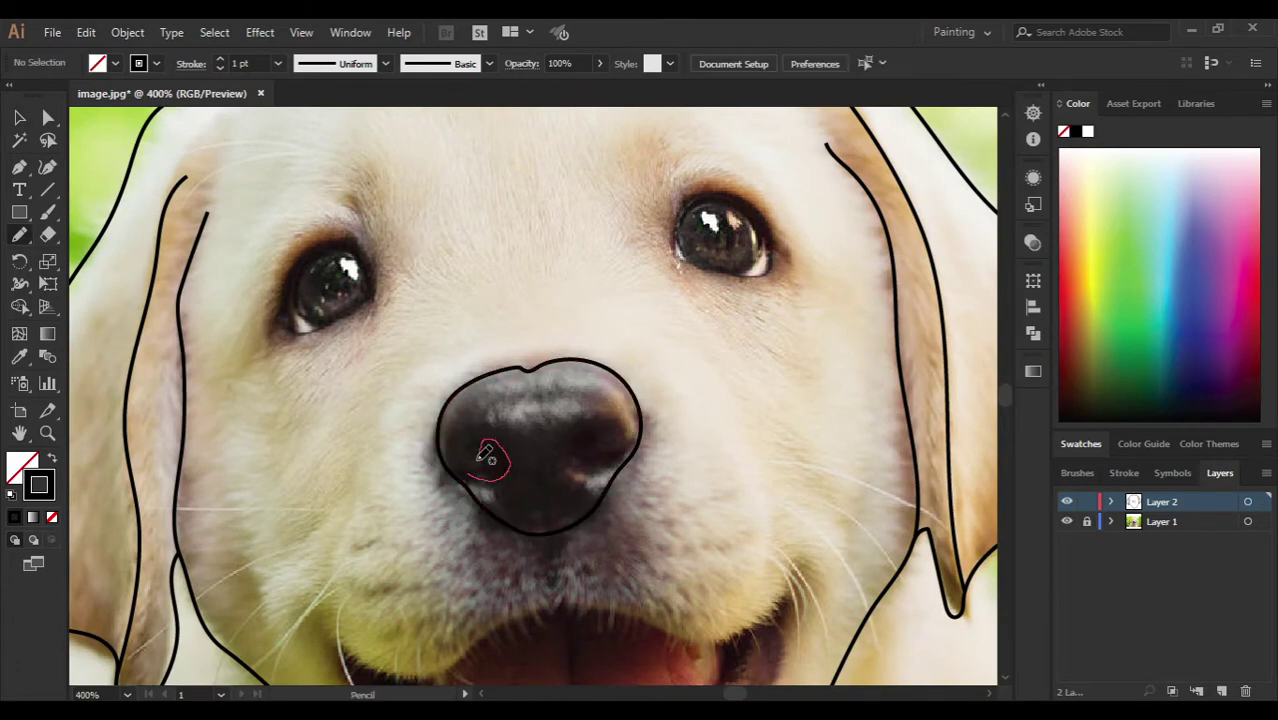
{"action": "left_click", "coordinate": [540, 455], "text": "ctrl"}
{"action": "mouse_move", "coordinate": [575, 435]}
{"action": "left_mouse_down"}
{"action": "mouse_move", "coordinate": [585, 448]}
{"action": "mouse_move", "coordinate": [558, 562]}
{"action": "left_mouse_up"}
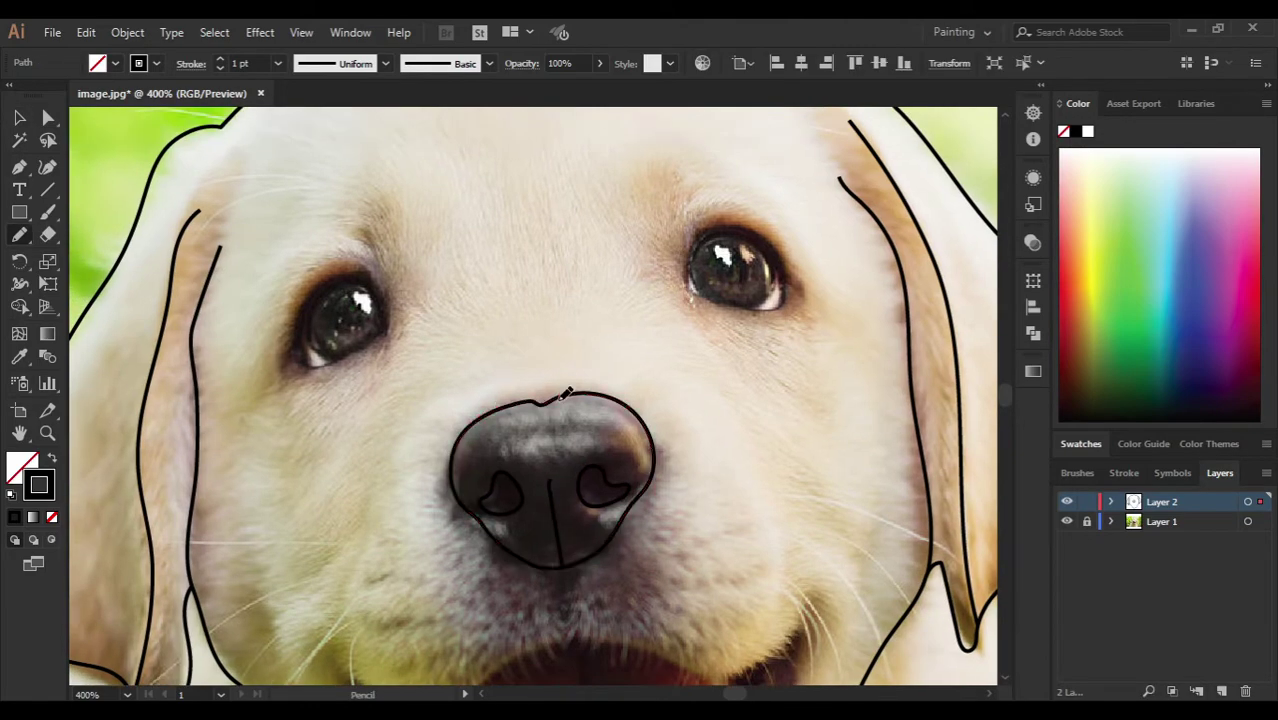
Step: Trace around both eyes, redrawing the left eye's lower edge
{"action": "scroll", "coordinate": [437, 346], "scroll_direction": "up", "scroll_amount": 5}
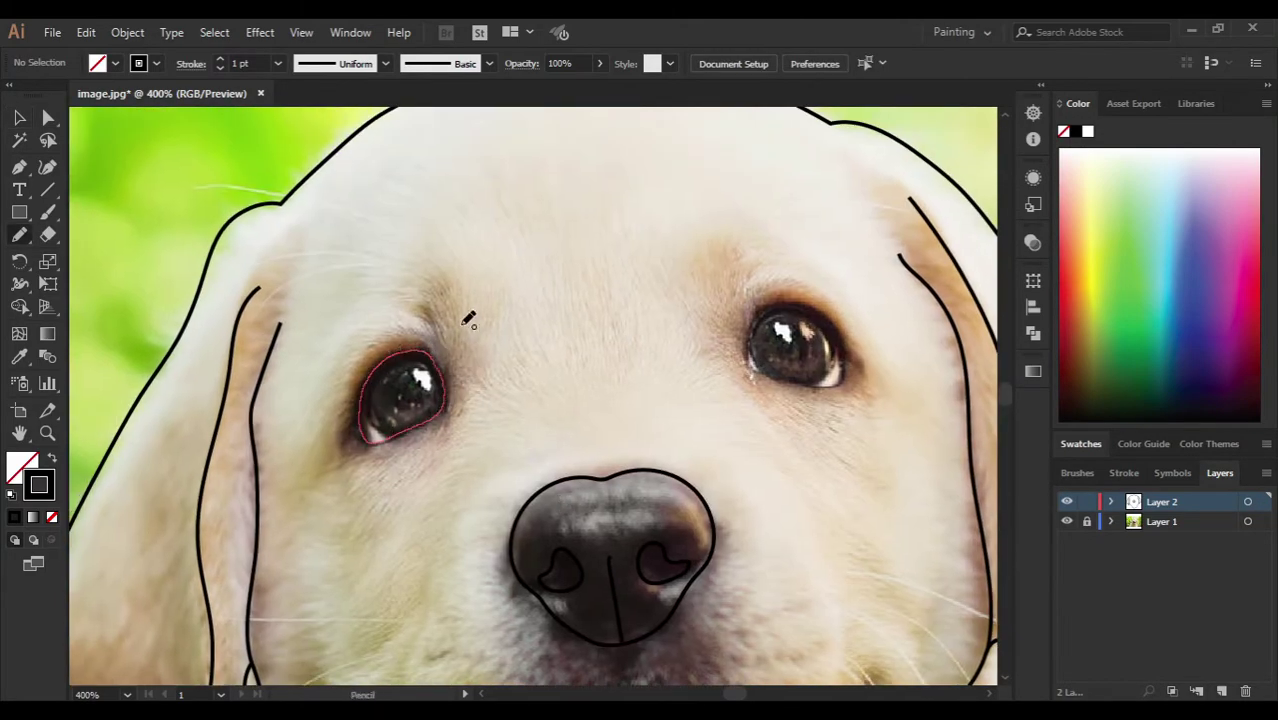
{"action": "left_click_drag", "start_coordinate": [437, 346], "coordinate": [440, 348]}
{"action": "left_click", "coordinate": [810, 297], "text": "ctrl"}
{"action": "left_click_drag", "start_coordinate": [365, 385], "coordinate": [400, 420]}
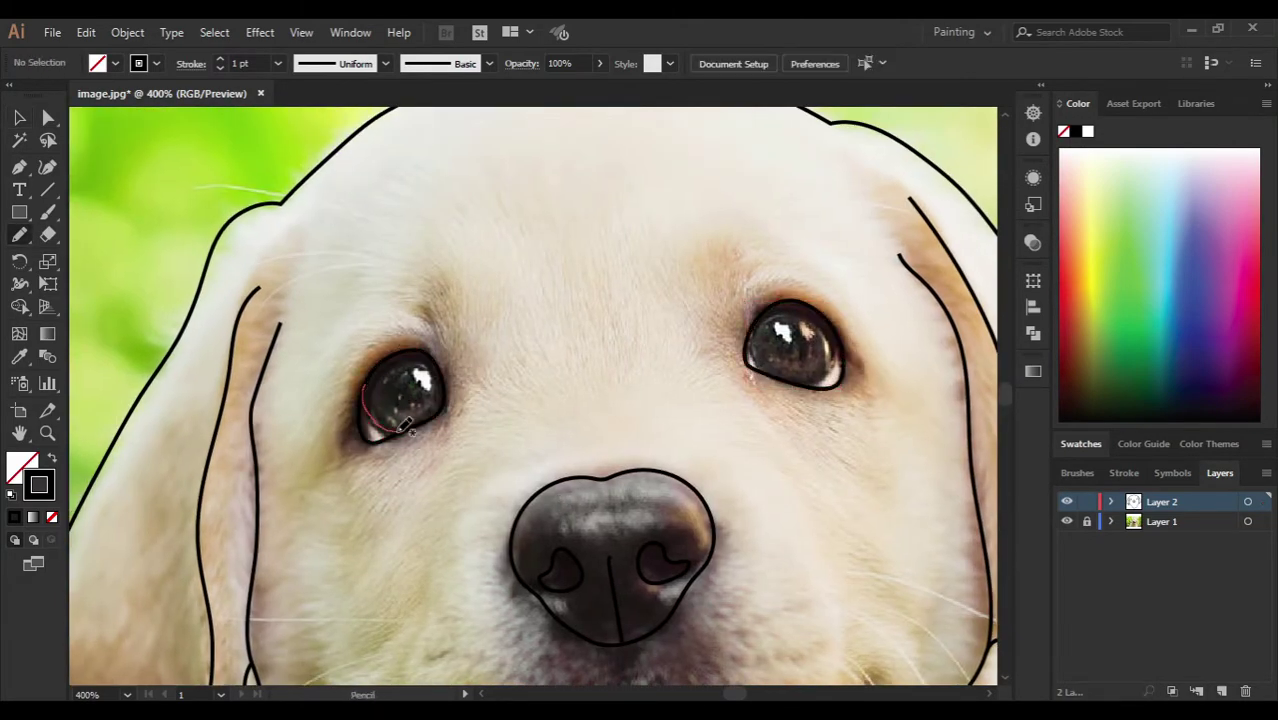
{"action": "left_click_drag", "start_coordinate": [838, 340], "coordinate": [805, 368]}
Step: Hide the photo to check the line art, then show it and select the left eye outline
{"action": "left_click", "coordinate": [1066, 521]}
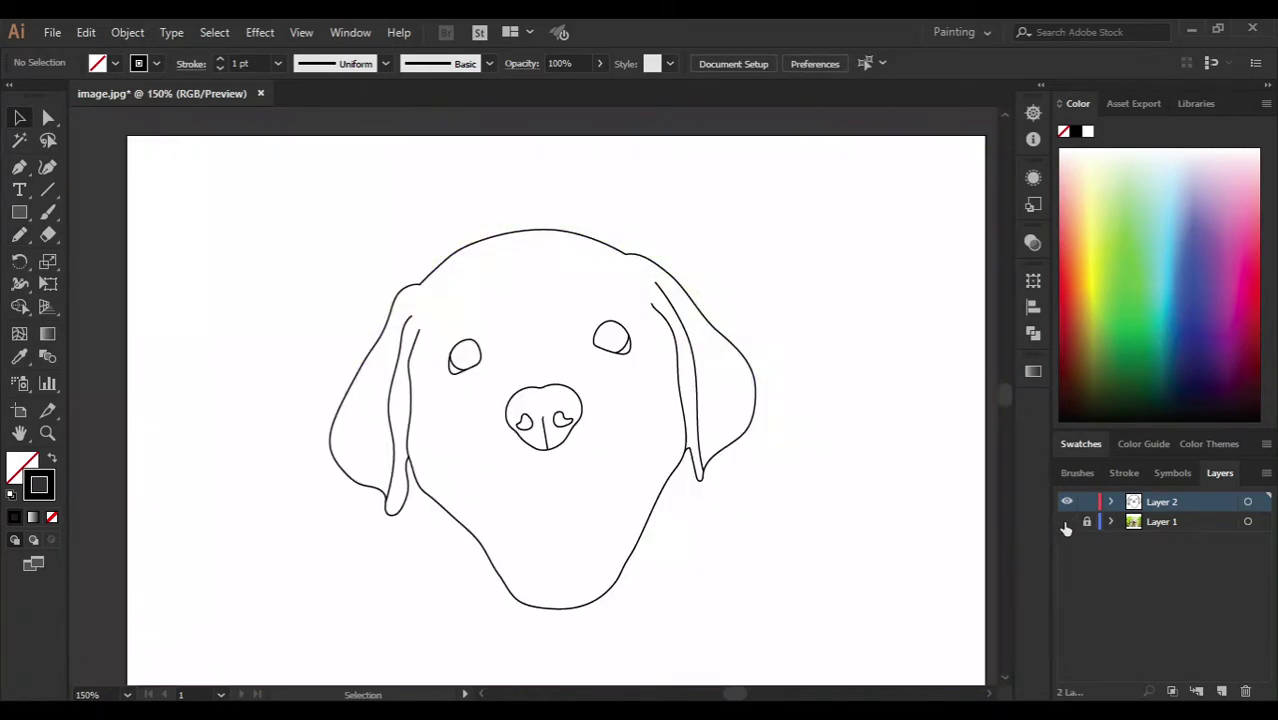
{"action": "scroll", "coordinate": [440, 330], "scroll_direction": "up", "scroll_amount": 2}
{"action": "left_click_drag", "start_coordinate": [430, 318], "coordinate": [465, 317]}
{"action": "key", "text": "ctrl+0"}
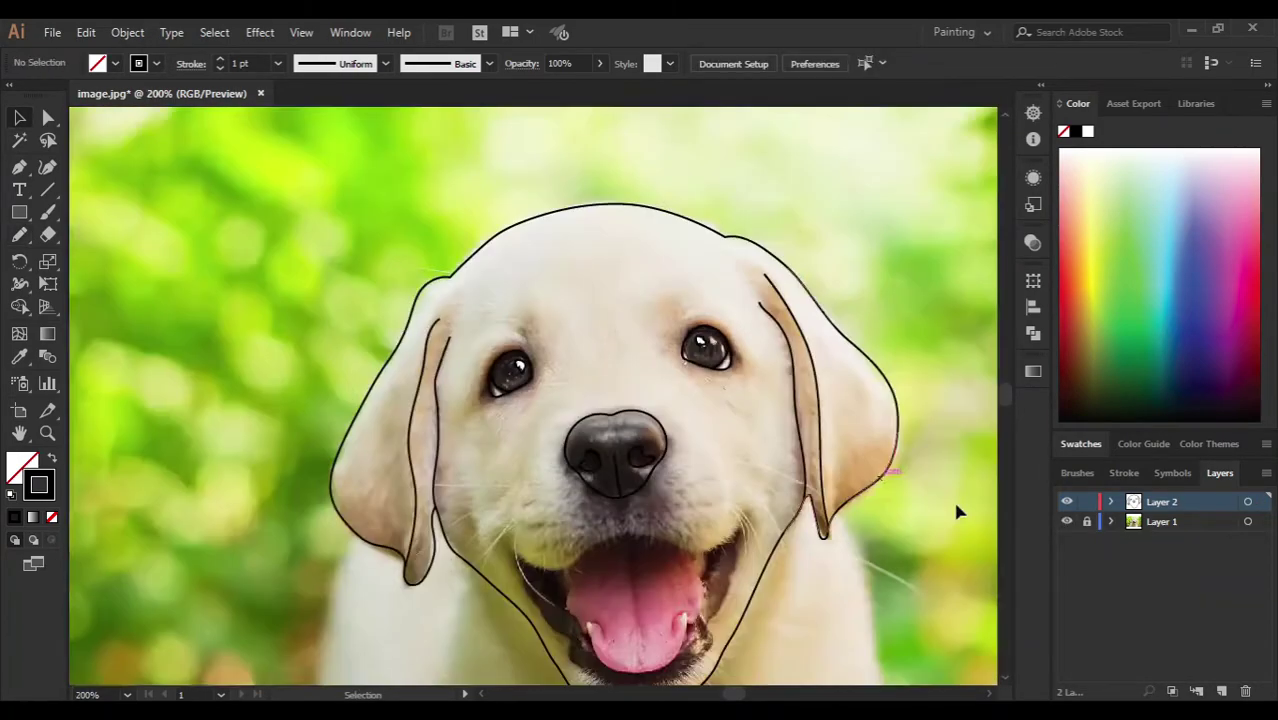
{"action": "left_click", "coordinate": [1066, 521]}
{"action": "scroll", "coordinate": [530, 440], "scroll_direction": "up", "scroll_amount": 5}
{"action": "key", "text": "v"}
{"action": "left_click", "coordinate": [530, 440]}
Step: Pencil-trace both eyes around their highlights
{"action": "key", "text": "n"}
{"action": "scroll", "coordinate": [445, 380], "scroll_direction": "up", "scroll_amount": 1}
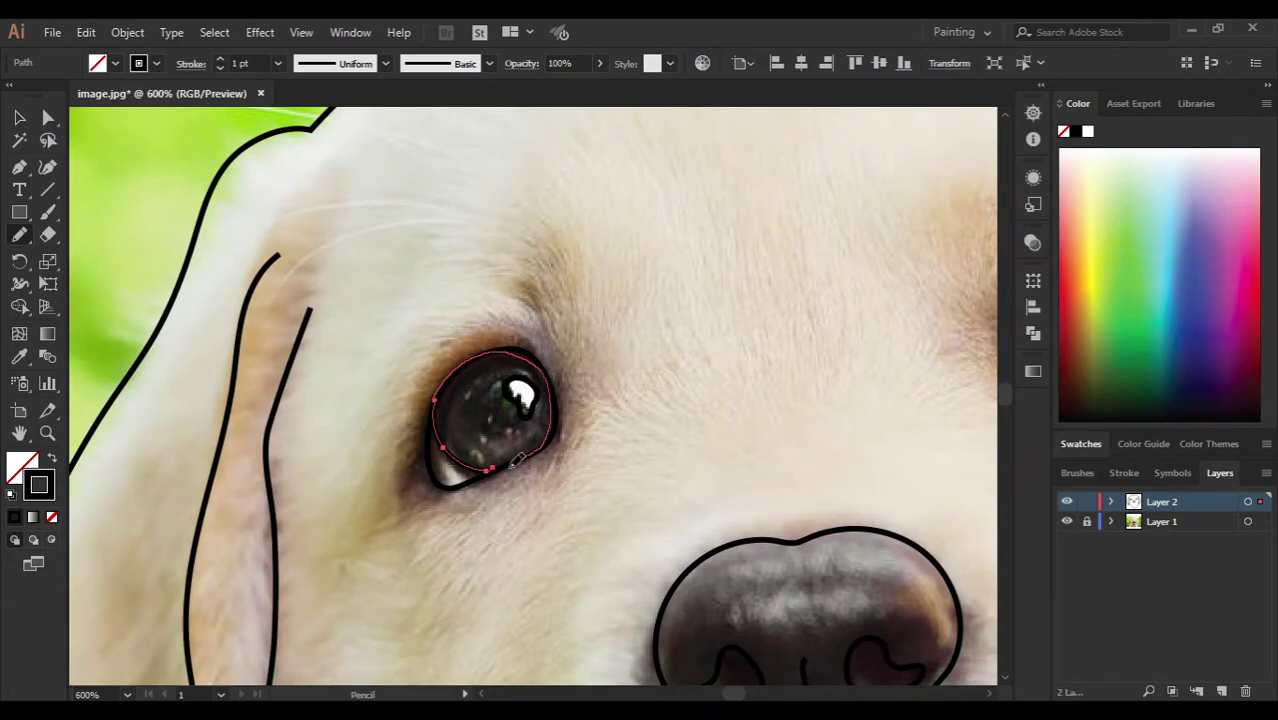
{"action": "left_click_drag", "start_coordinate": [512, 463], "coordinate": [435, 455]}
{"action": "scroll", "coordinate": [556, 313], "scroll_direction": "right", "scroll_amount": 5}
{"action": "left_click_drag", "start_coordinate": [762, 387], "coordinate": [750, 418]}
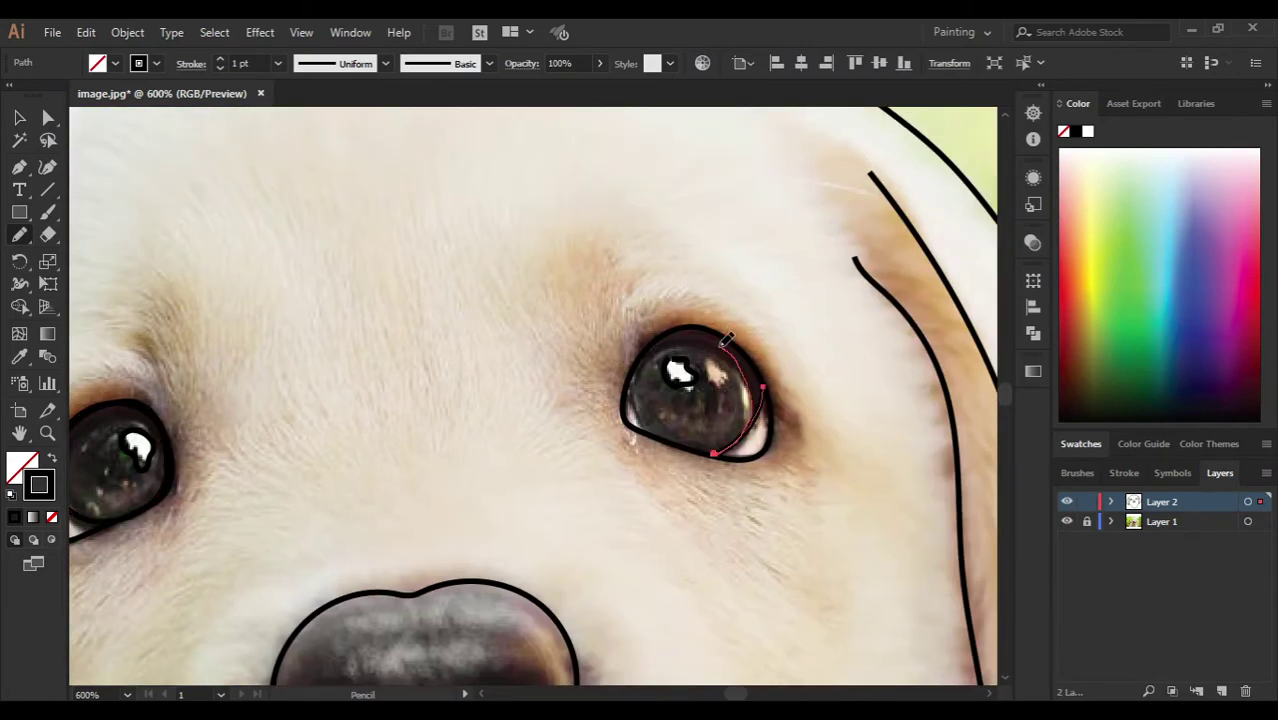
{"action": "left_click_drag", "start_coordinate": [727, 340], "coordinate": [760, 385]}
{"action": "scroll", "coordinate": [530, 400], "scroll_direction": "left", "scroll_amount": 5}
{"action": "mouse_move", "coordinate": [413, 412]}
{"action": "left_mouse_down"}
{"action": "mouse_move", "coordinate": [413, 485]}
{"action": "mouse_move", "coordinate": [400, 492]}
{"action": "left_mouse_up"}
Step: Adjust the nose centre line's anchor and trace the upper edge of the mouth
{"action": "key", "text": "ctrl+0"}
{"action": "scroll", "coordinate": [600, 420], "scroll_direction": "up", "scroll_amount": 5, "text": "alt"}
{"action": "key", "text": "a"}
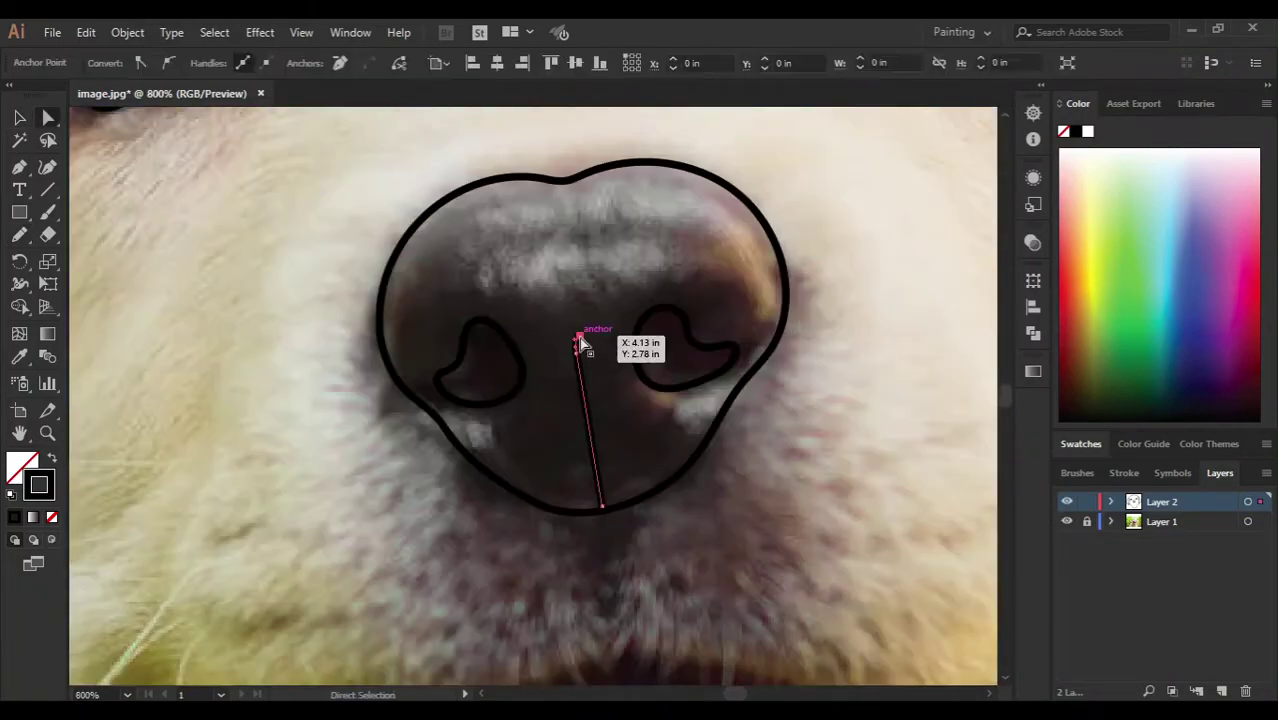
{"action": "scroll", "coordinate": [580, 345], "scroll_direction": "down", "scroll_amount": 5, "text": "alt"}
{"action": "scroll", "coordinate": [530, 400], "scroll_direction": "down", "scroll_amount": 2}
{"action": "key", "text": "n"}
{"action": "mouse_move", "coordinate": [313, 390]}
{"action": "left_mouse_down"}
{"action": "mouse_move", "coordinate": [445, 397]}
{"action": "mouse_move", "coordinate": [655, 345]}
{"action": "left_mouse_up"}
{"action": "scroll", "coordinate": [613, 320], "scroll_direction": "down", "scroll_amount": 1}
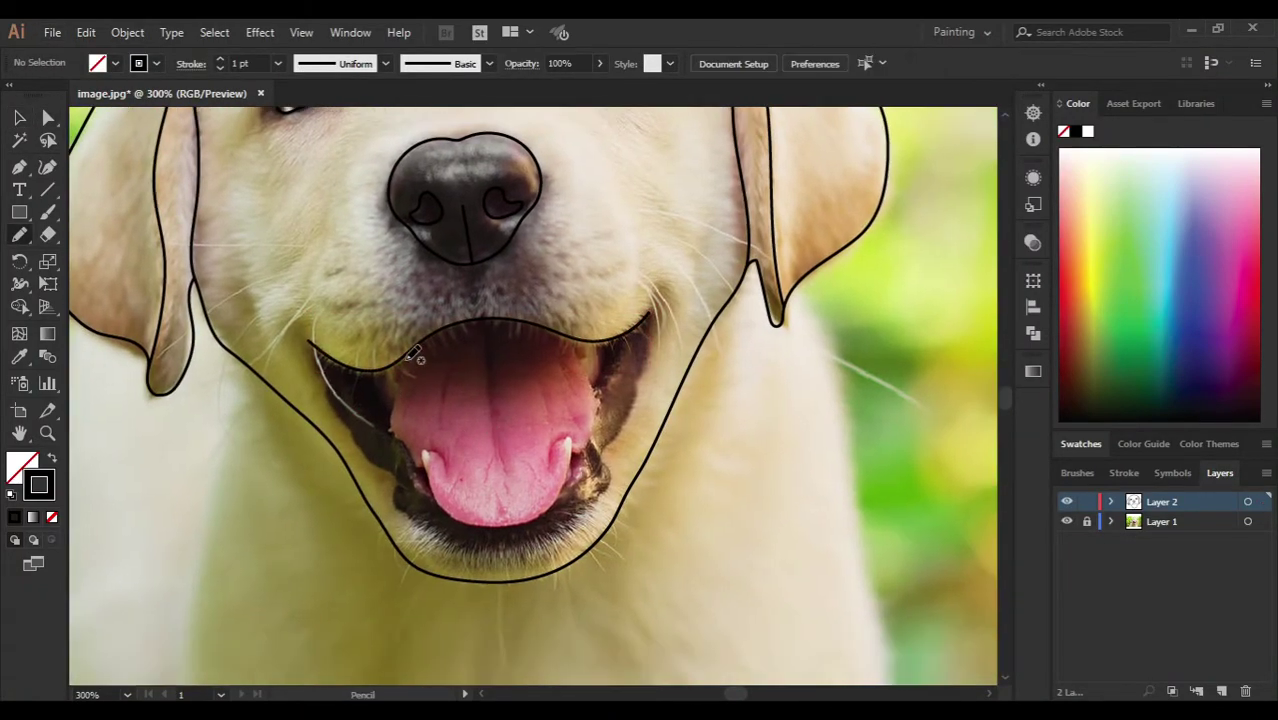
Step: Trace the tongue outline and a centre line down the tongue
{"action": "left_click_drag", "start_coordinate": [402, 362], "coordinate": [578, 340]}
{"action": "left_click_drag", "start_coordinate": [482, 322], "coordinate": [497, 455]}
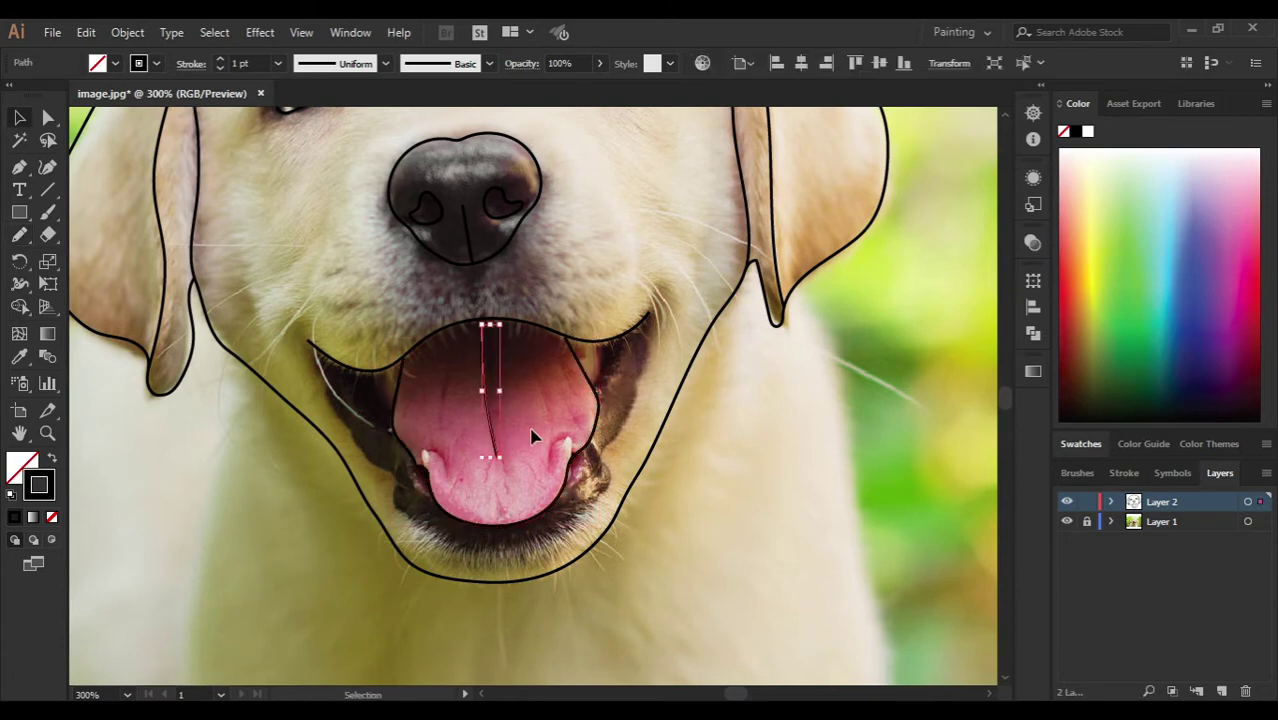
{"action": "key", "text": "v"}
{"action": "scroll", "coordinate": [483, 447], "scroll_direction": "down", "scroll_amount": 1}
{"action": "key", "text": "n"}
Step: Trace the lip lines down toward the chin and up the mouth's right side
{"action": "left_click_drag", "start_coordinate": [323, 287], "coordinate": [447, 477]}
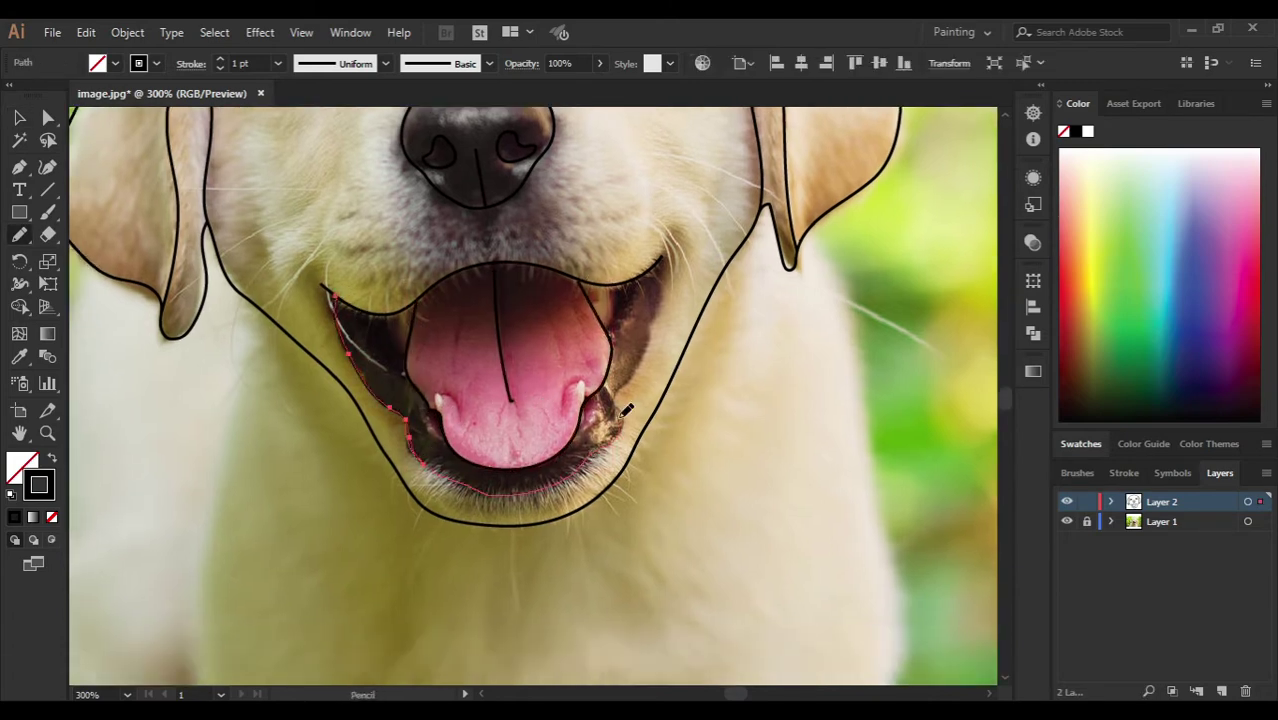
{"action": "left_click_drag", "start_coordinate": [628, 410], "coordinate": [655, 258]}
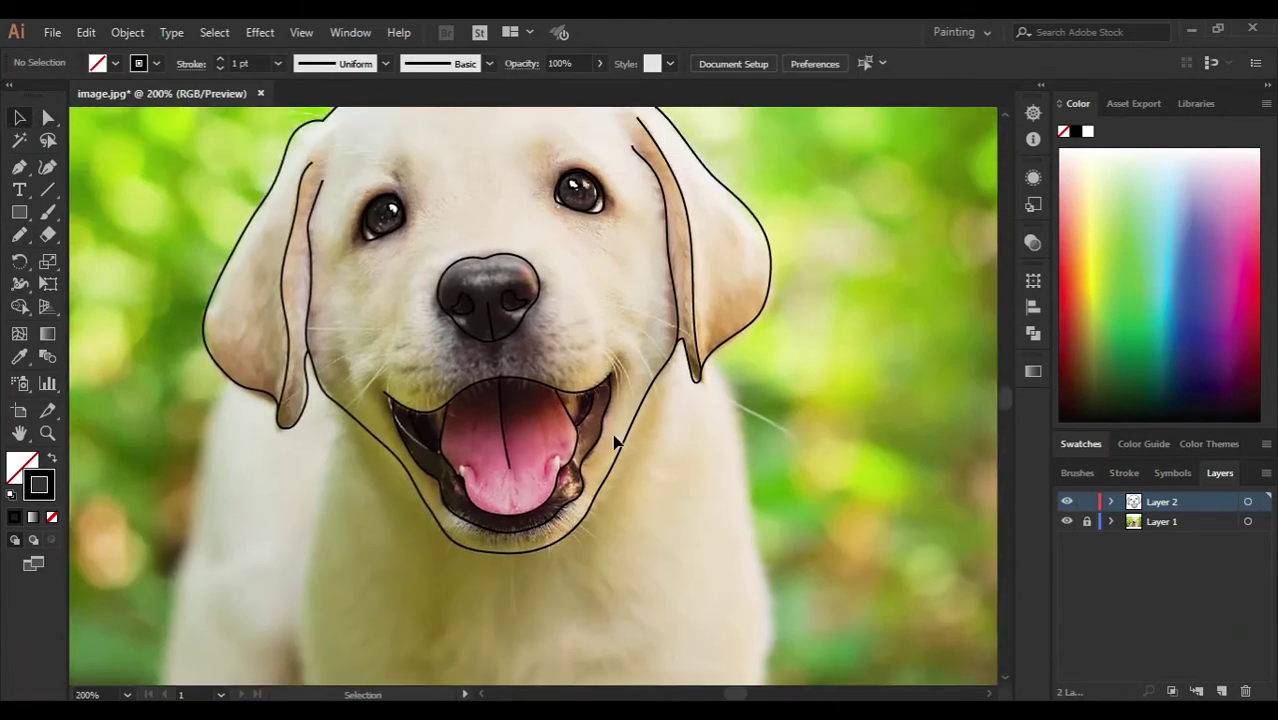
{"action": "key", "text": "n"}
{"action": "left_click_drag", "start_coordinate": [305, 350], "coordinate": [400, 470]}
{"action": "left_click_drag", "start_coordinate": [462, 416], "coordinate": [423, 522]}
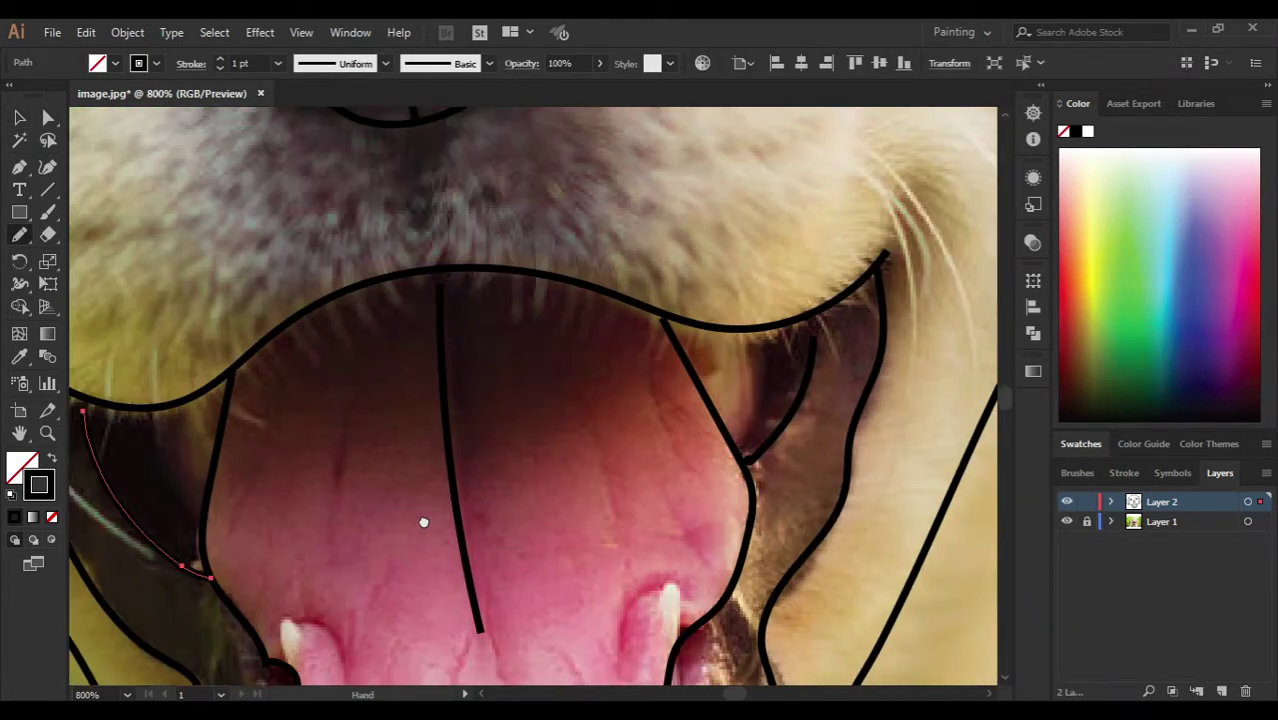
Step: Move the inner mouth line's end up to the lip with Direct Selection
{"action": "key", "text": "a"}
{"action": "key", "text": "ctrl+plus"}
{"action": "left_click_drag", "start_coordinate": [830, 276], "coordinate": [830, 250]}
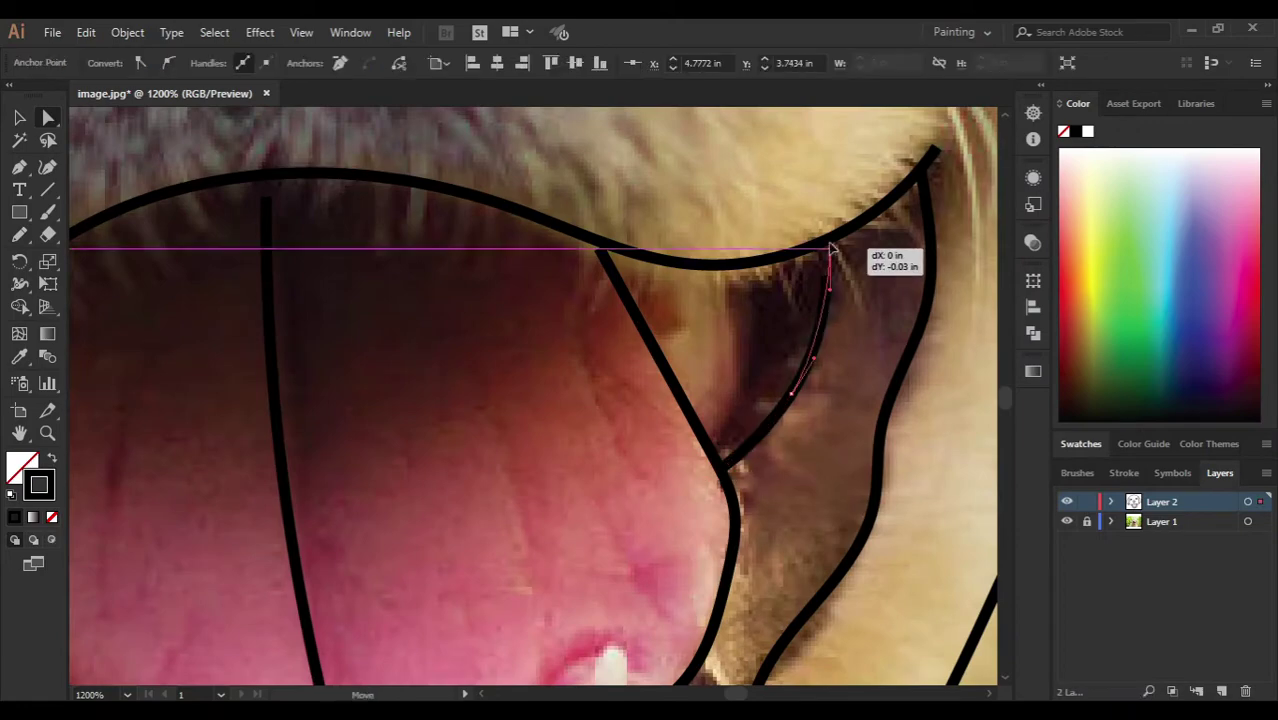
{"action": "left_click", "coordinate": [582, 291]}
{"action": "key", "text": "ctrl+minus"}
{"action": "key", "text": "ctrl+minus"}
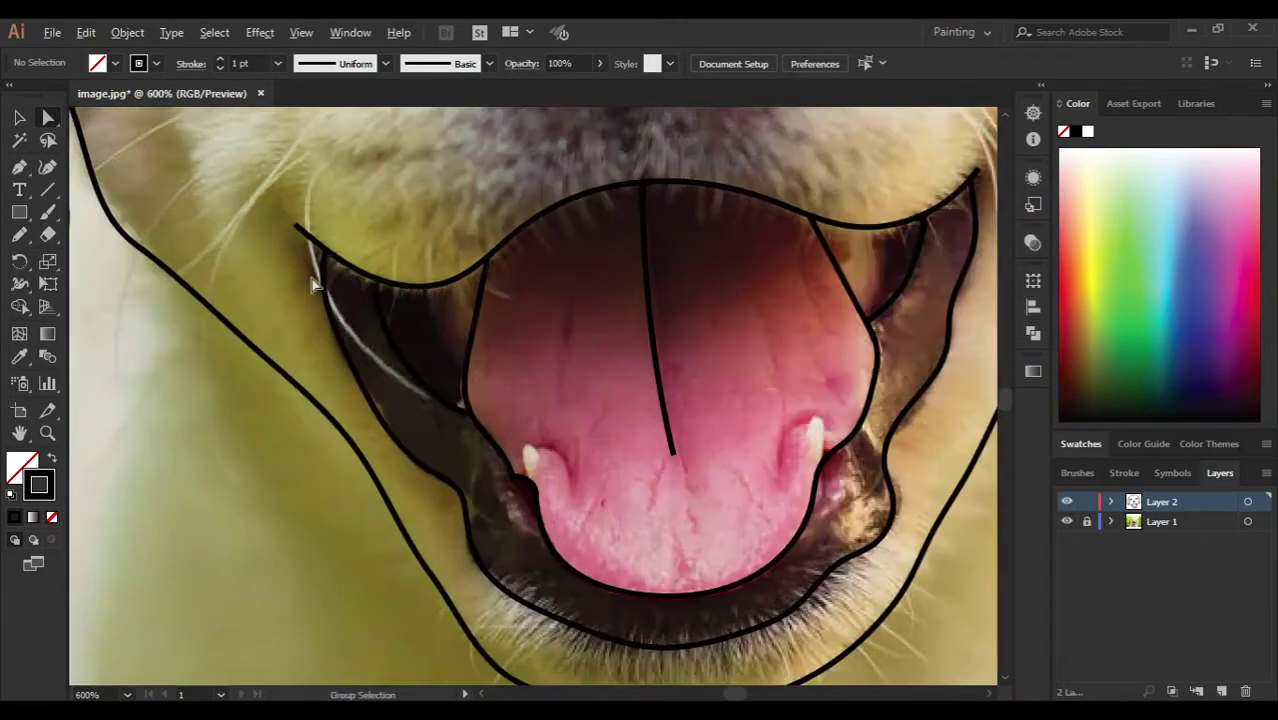
{"action": "key", "text": "ctrl+0"}
{"action": "key", "text": "ctrl+plus"}
Step: Trace the left and right teeth
{"action": "key", "text": "ctrl+plus"}
{"action": "key", "text": "ctrl+plus"}
{"action": "key", "text": "ctrl+plus"}
{"action": "key", "text": "n"}
{"action": "left_click_drag", "start_coordinate": [336, 392], "coordinate": [367, 433]}
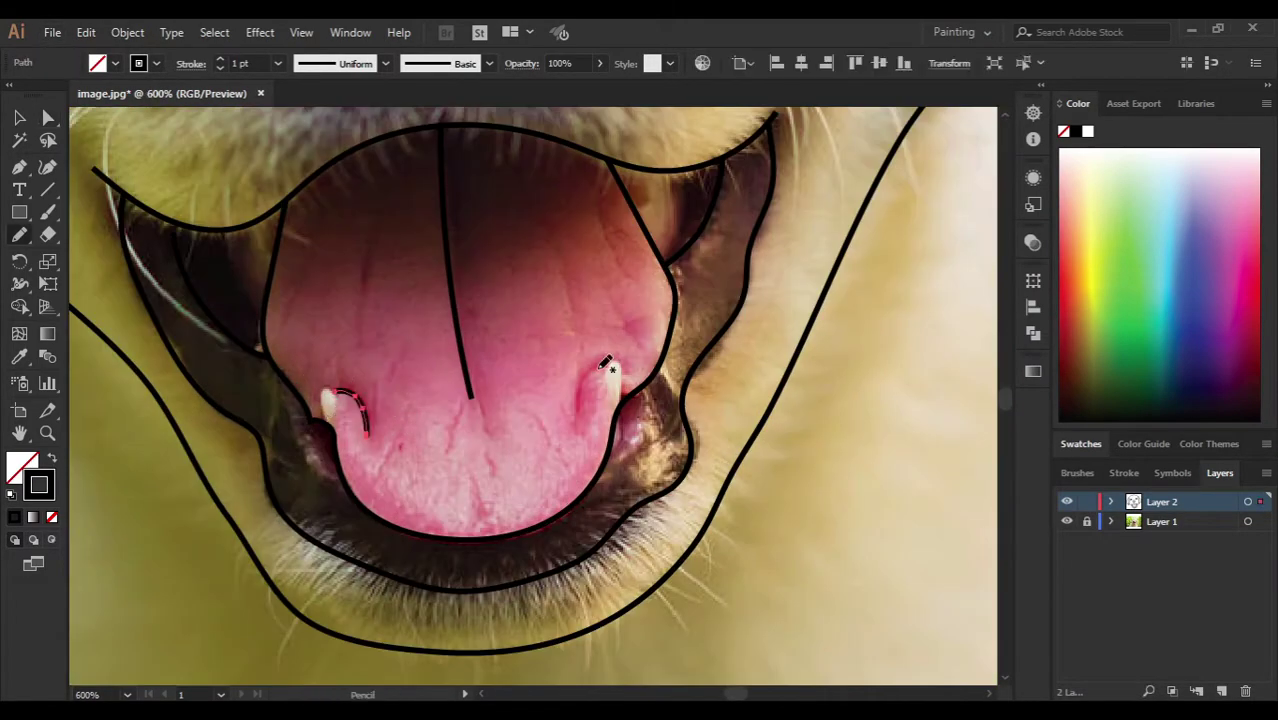
{"action": "left_click_drag", "start_coordinate": [605, 362], "coordinate": [618, 405]}
{"action": "key", "text": "ctrl+minus"}
{"action": "key", "text": "ctrl+0"}
{"action": "key", "text": "ctrl+plus"}
{"action": "key", "text": "ctrl+plus"}
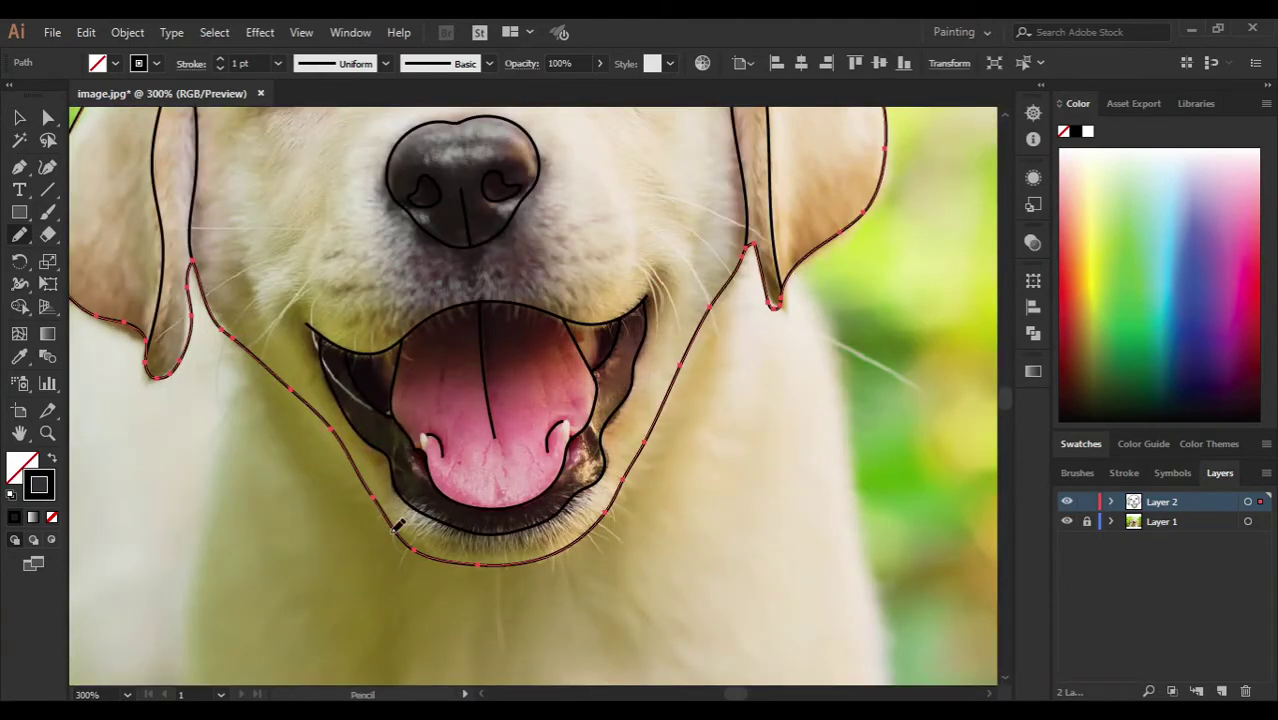
Step: Trace outer and inner fold lines on both sides of the muzzle
{"action": "left_click_drag", "start_coordinate": [638, 148], "coordinate": [681, 491]}
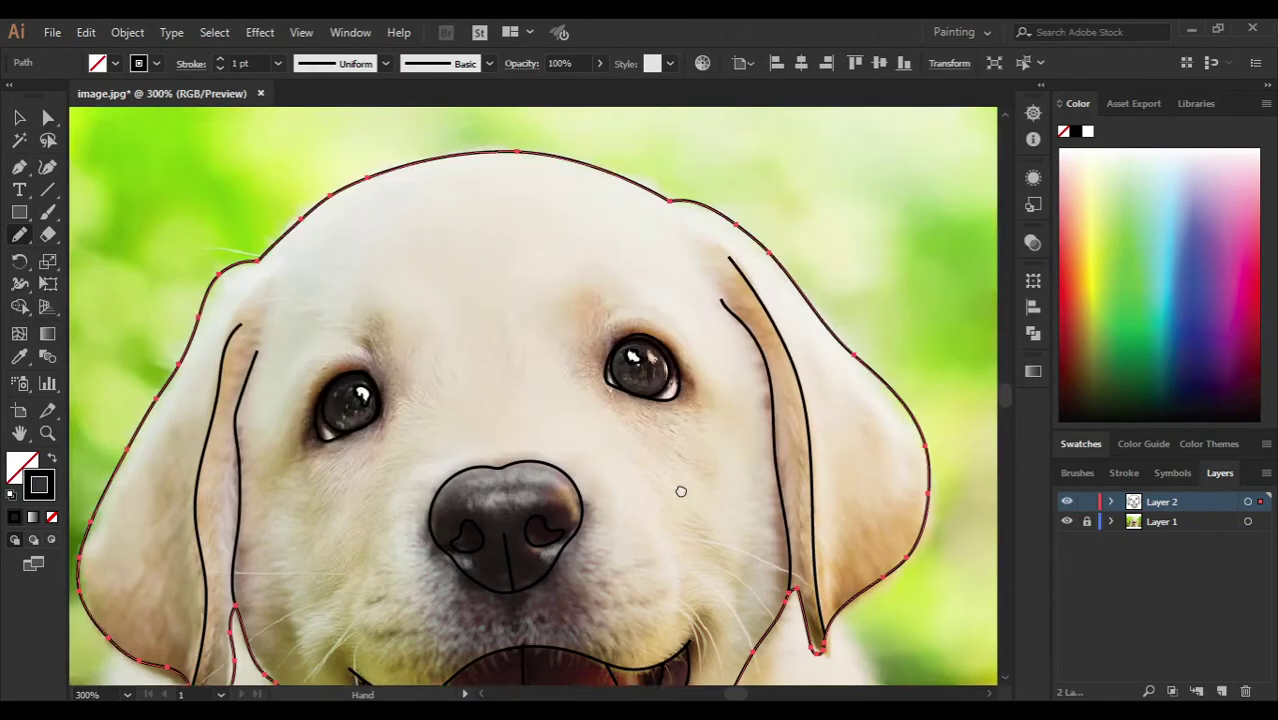
{"action": "mouse_move", "coordinate": [574, 387]}
{"action": "left_mouse_down"}
{"action": "mouse_move", "coordinate": [671, 402]}
{"action": "mouse_move", "coordinate": [677, 162]}
{"action": "left_mouse_up"}
{"action": "left_click_drag", "start_coordinate": [433, 305], "coordinate": [433, 490]}
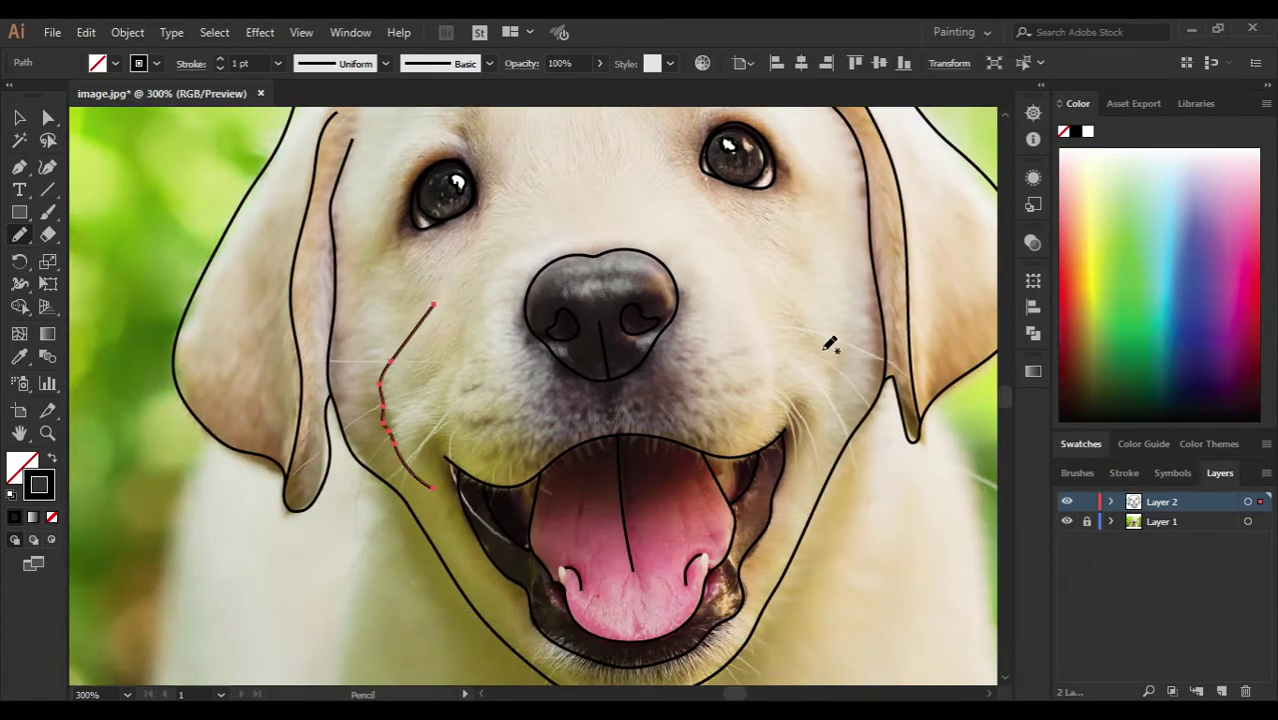
{"action": "left_click_drag", "start_coordinate": [782, 288], "coordinate": [795, 478]}
{"action": "left_click_drag", "start_coordinate": [448, 397], "coordinate": [445, 440]}
{"action": "left_click_drag", "start_coordinate": [755, 300], "coordinate": [785, 410]}
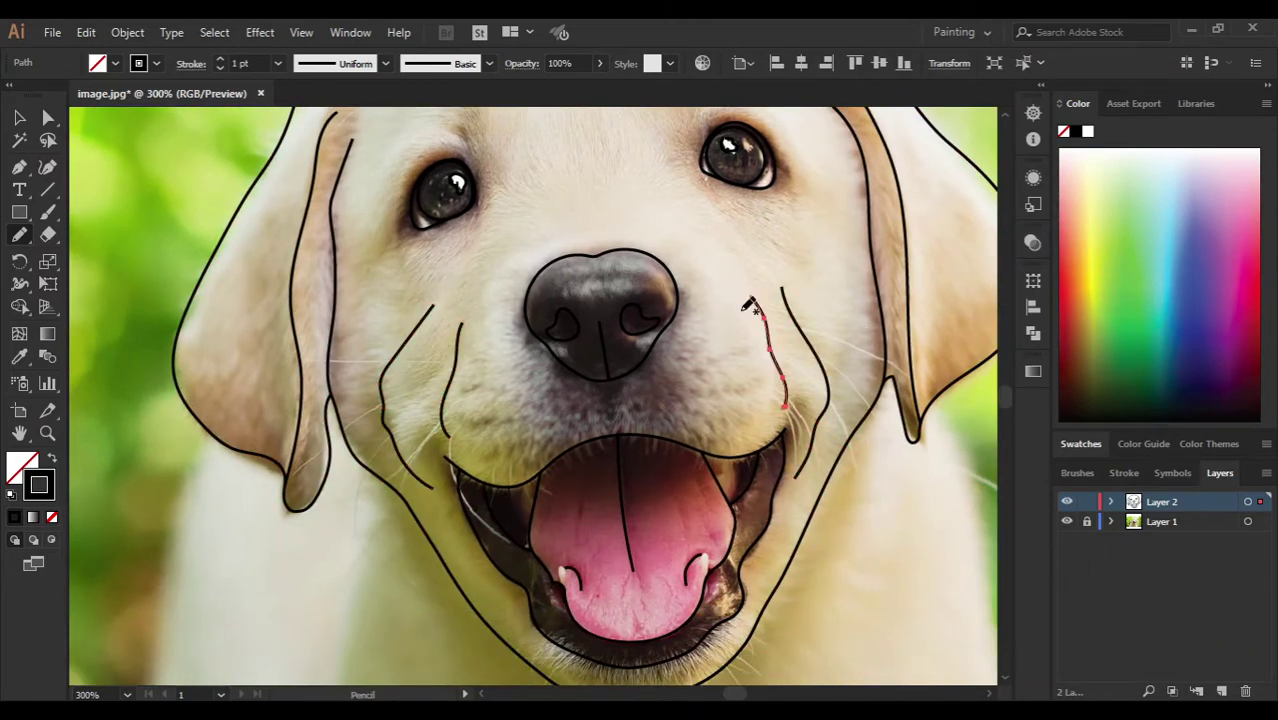
Step: Redraw the left muzzle's outer fold line and deselect it
{"action": "mouse_move", "coordinate": [403, 357]}
{"action": "left_mouse_down"}
{"action": "mouse_move", "coordinate": [528, 357]}
{"action": "mouse_move", "coordinate": [520, 408]}
{"action": "mouse_move", "coordinate": [557, 508]}
{"action": "left_mouse_up"}
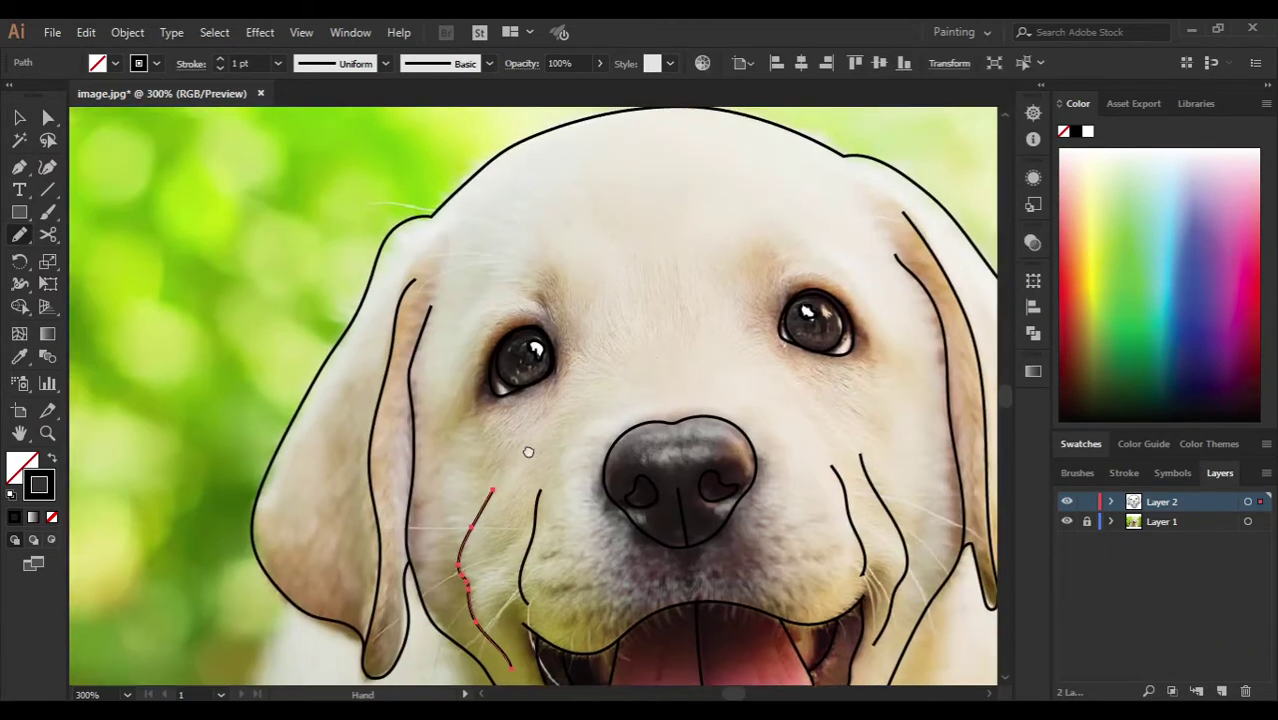
{"action": "mouse_move", "coordinate": [528, 448]}
{"action": "left_mouse_down"}
{"action": "mouse_move", "coordinate": [551, 337]}
{"action": "mouse_move", "coordinate": [519, 391]}
{"action": "mouse_move", "coordinate": [578, 305]}
{"action": "left_mouse_up"}
{"action": "key", "text": "v"}
{"action": "left_click", "coordinate": [530, 340]}
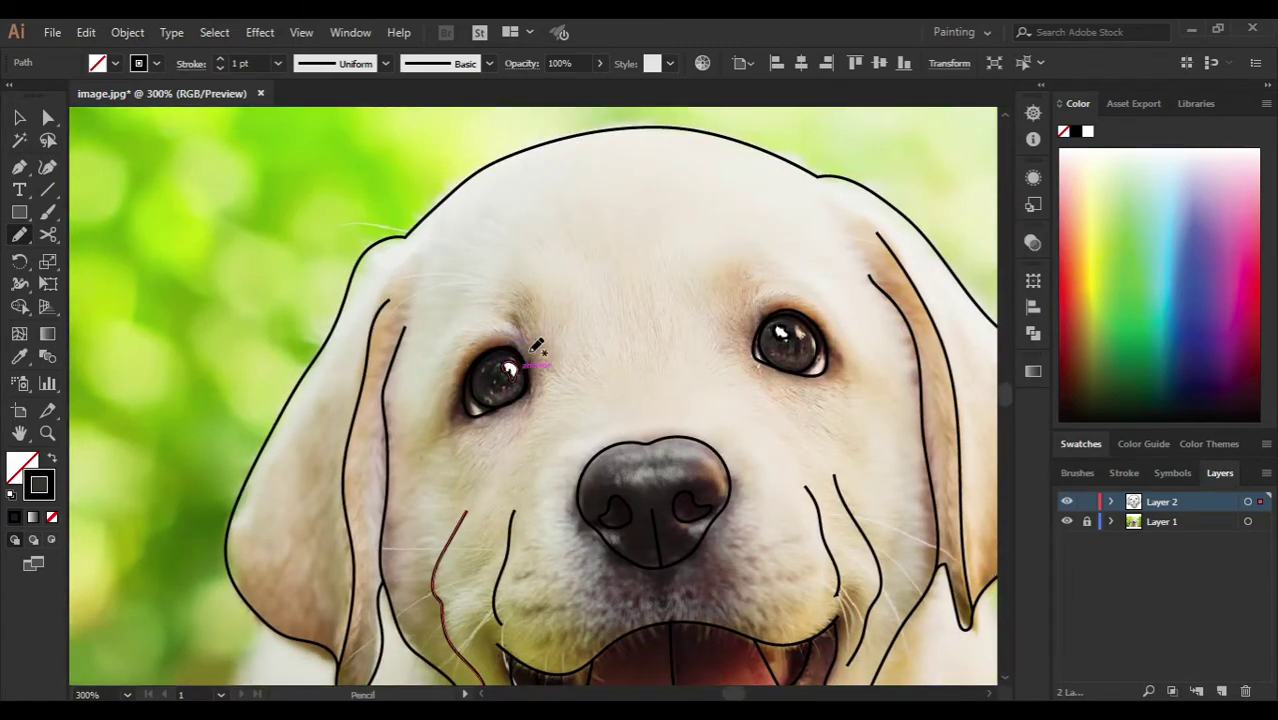
{"action": "scroll", "coordinate": [560, 400], "scroll_direction": "down", "scroll_amount": 3}
{"action": "scroll", "coordinate": [528, 333], "scroll_direction": "down", "scroll_amount": 3}
Step: Select the ear and muzzle fold lines and apply a tapered width profile
{"action": "left_click", "coordinate": [1066, 521]}
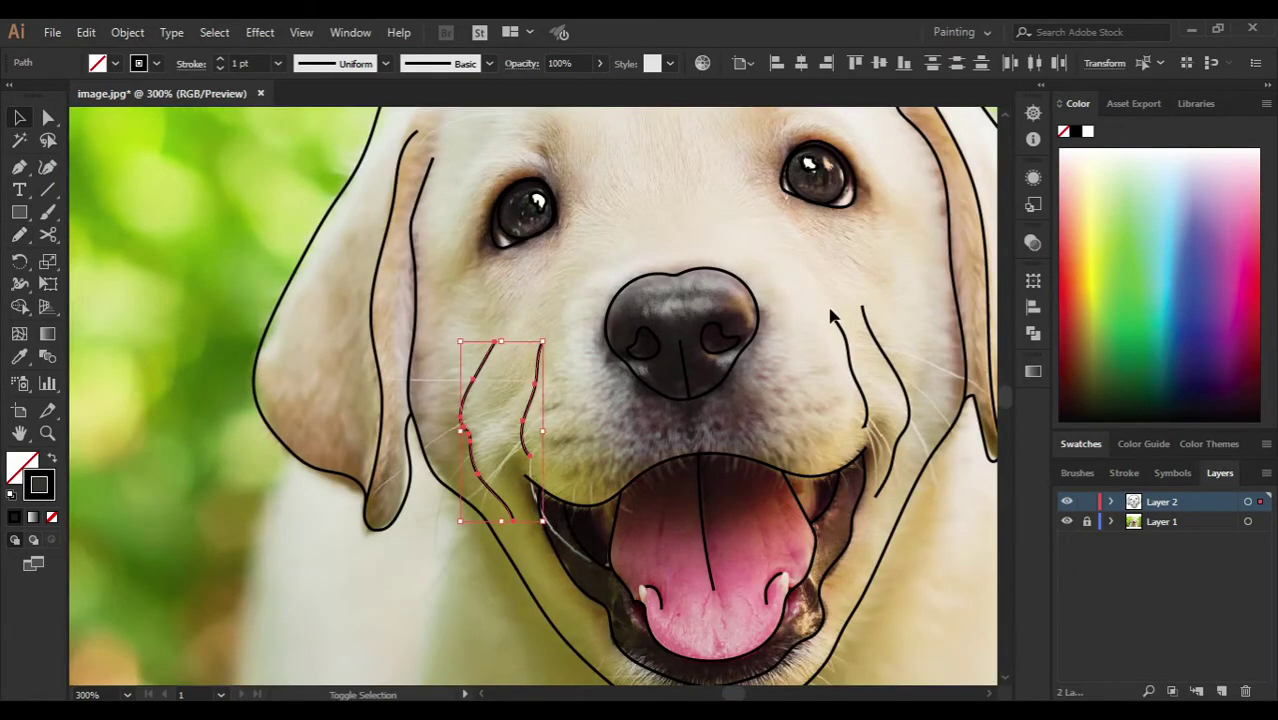
{"action": "left_click_drag", "start_coordinate": [300, 580], "coordinate": [830, 322]}
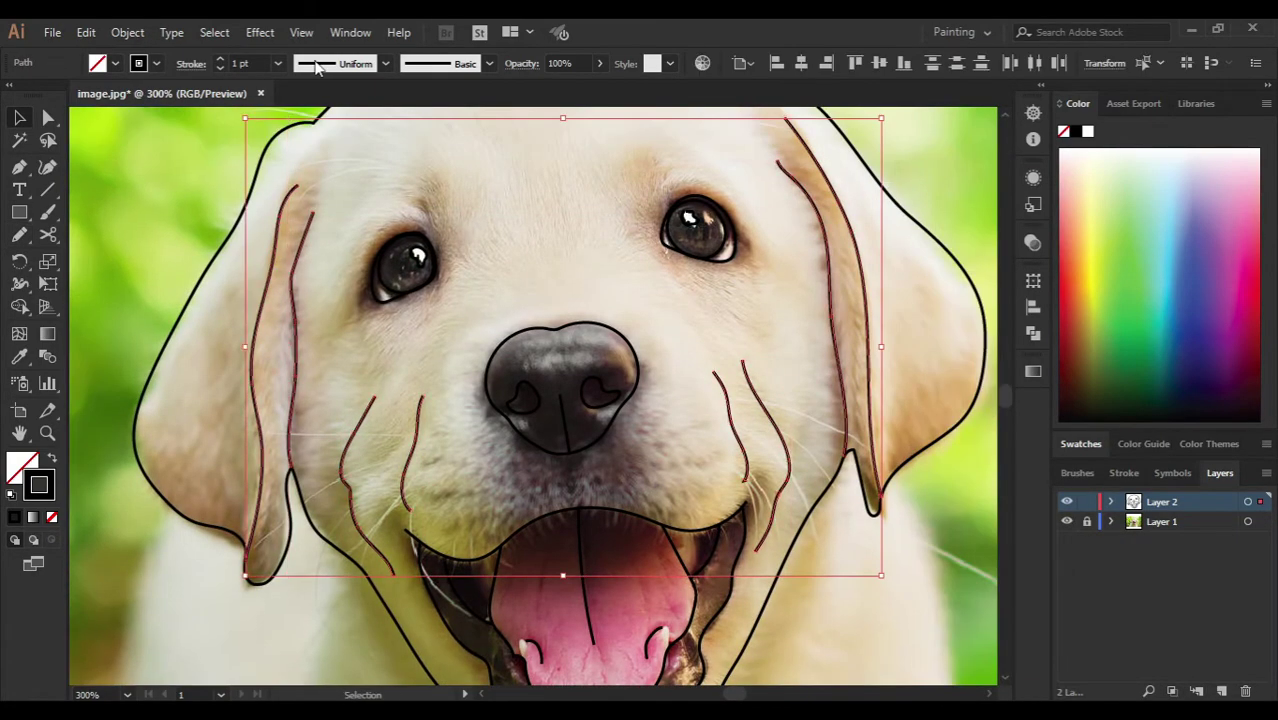
{"action": "left_click", "coordinate": [448, 466]}
{"action": "scroll", "coordinate": [448, 466], "scroll_direction": "down", "scroll_amount": 2}
{"action": "scroll", "coordinate": [450, 470], "scroll_direction": "down", "scroll_amount": 1}
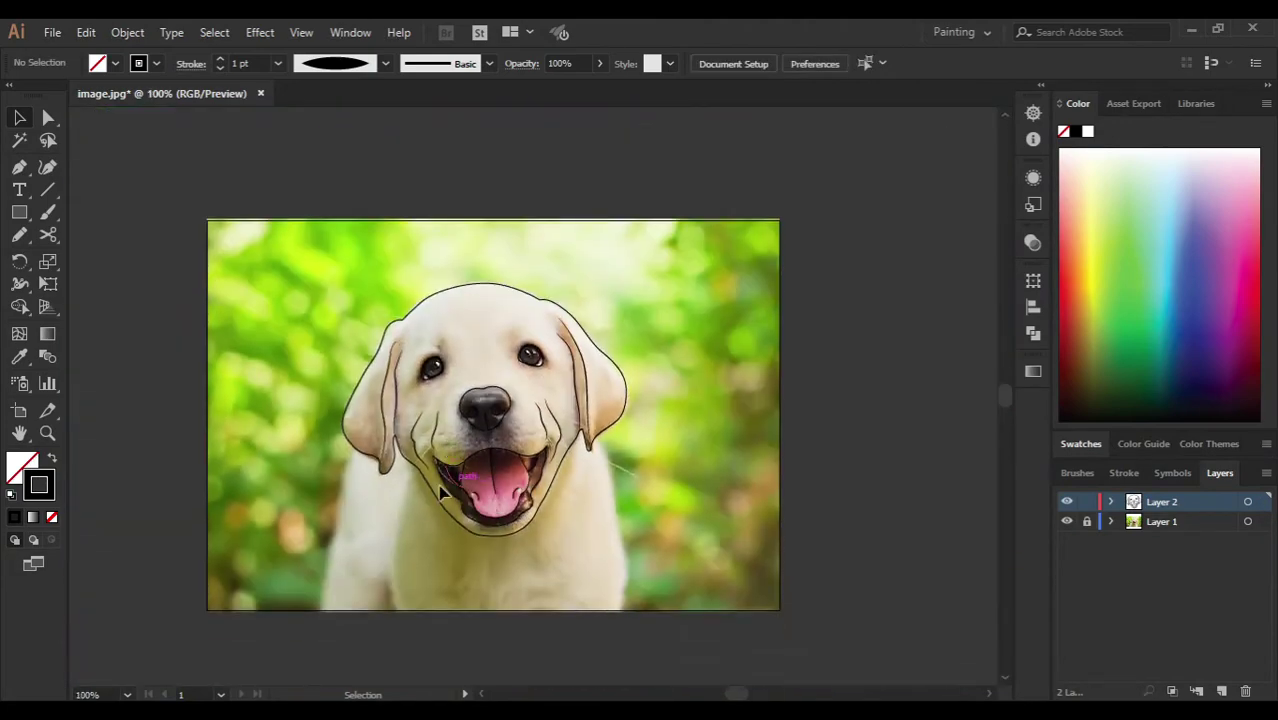
{"action": "scroll", "coordinate": [418, 500], "scroll_direction": "up", "scroll_amount": 1}
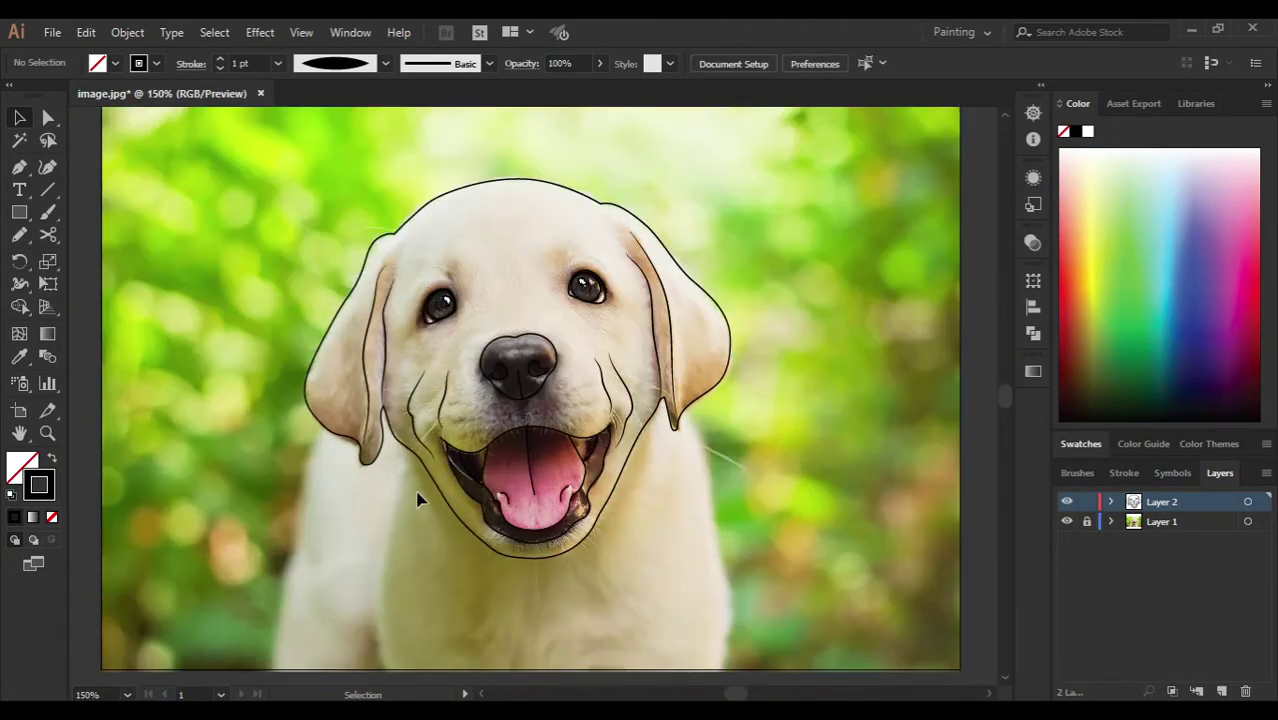
{"action": "scroll", "coordinate": [418, 500], "scroll_direction": "down", "scroll_amount": 1}
{"action": "scroll", "coordinate": [418, 500], "scroll_direction": "up", "scroll_amount": 2}
Step: Recentre the puppy and hide the photo layer so only line art shows
{"action": "mouse_move", "coordinate": [378, 578]}
{"action": "left_mouse_down"}
{"action": "mouse_move", "coordinate": [445, 571]}
{"action": "mouse_move", "coordinate": [445, 541]}
{"action": "left_mouse_up"}
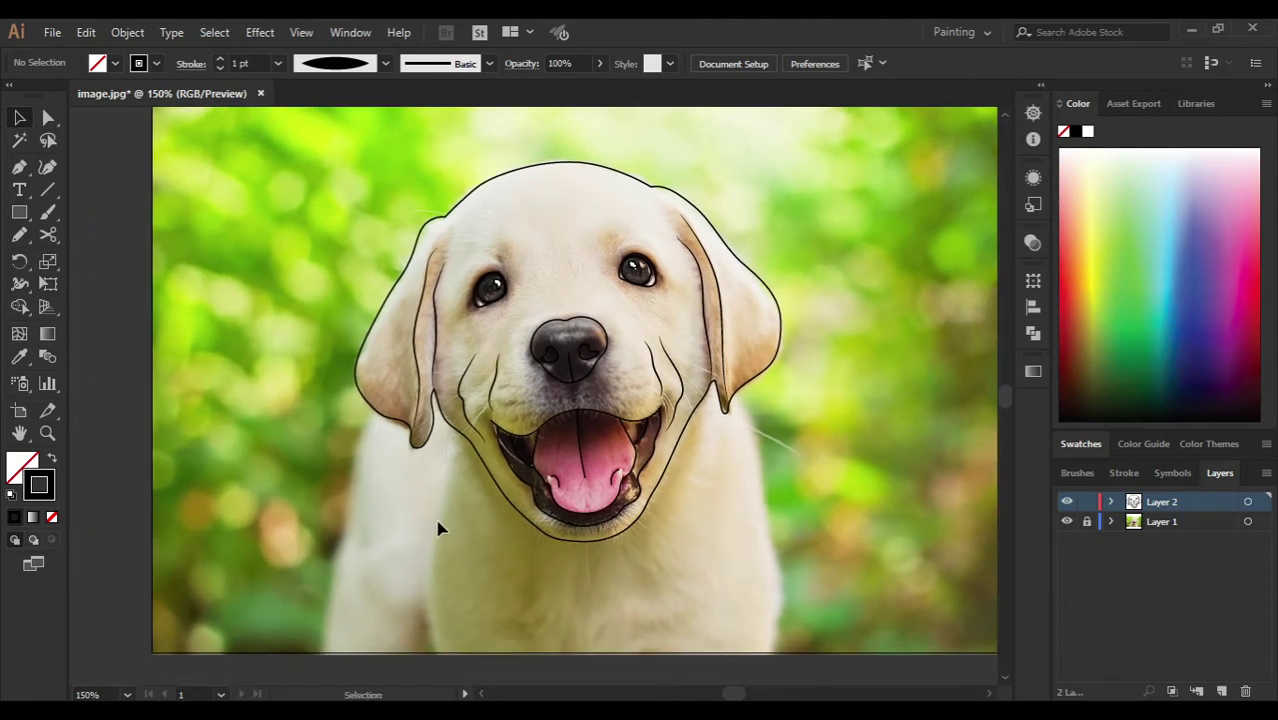
{"action": "scroll", "coordinate": [437, 528], "scroll_direction": "up", "scroll_amount": 2}
{"action": "scroll", "coordinate": [437, 528], "scroll_direction": "down", "scroll_amount": 1}
{"action": "scroll", "coordinate": [437, 528], "scroll_direction": "up", "scroll_amount": 2}
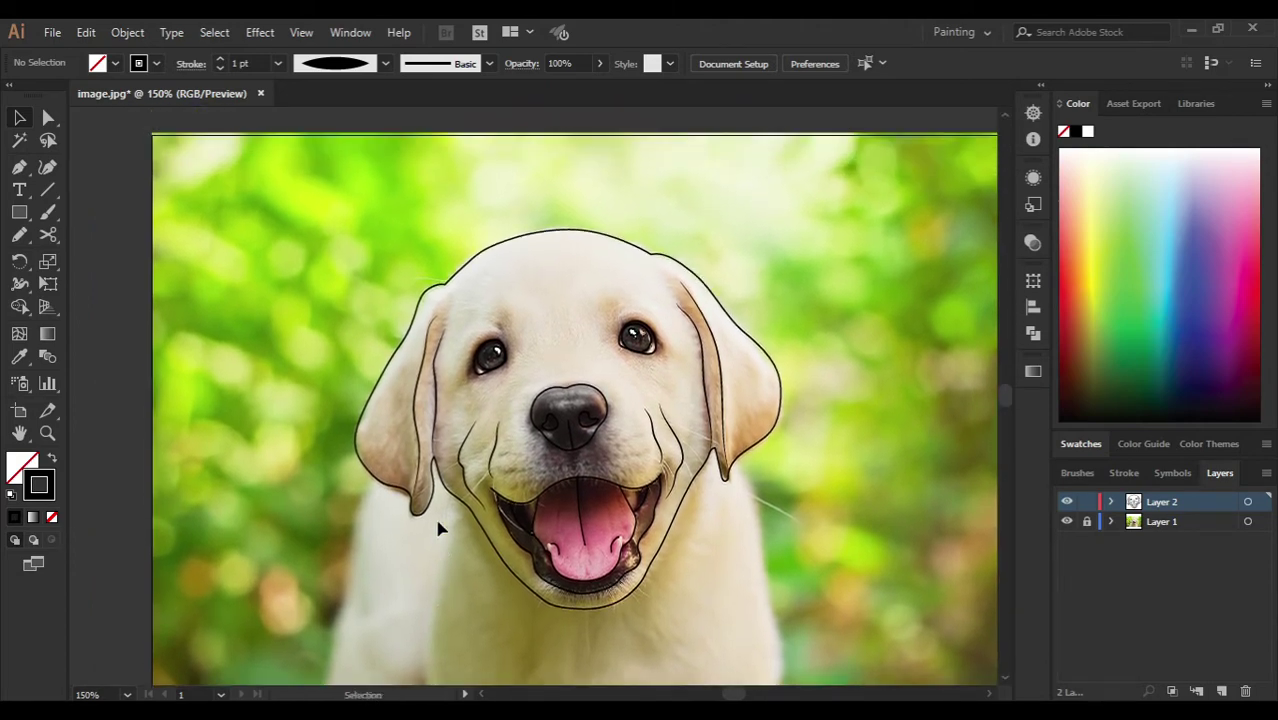
{"action": "scroll", "coordinate": [437, 525], "scroll_direction": "down", "scroll_amount": 1}
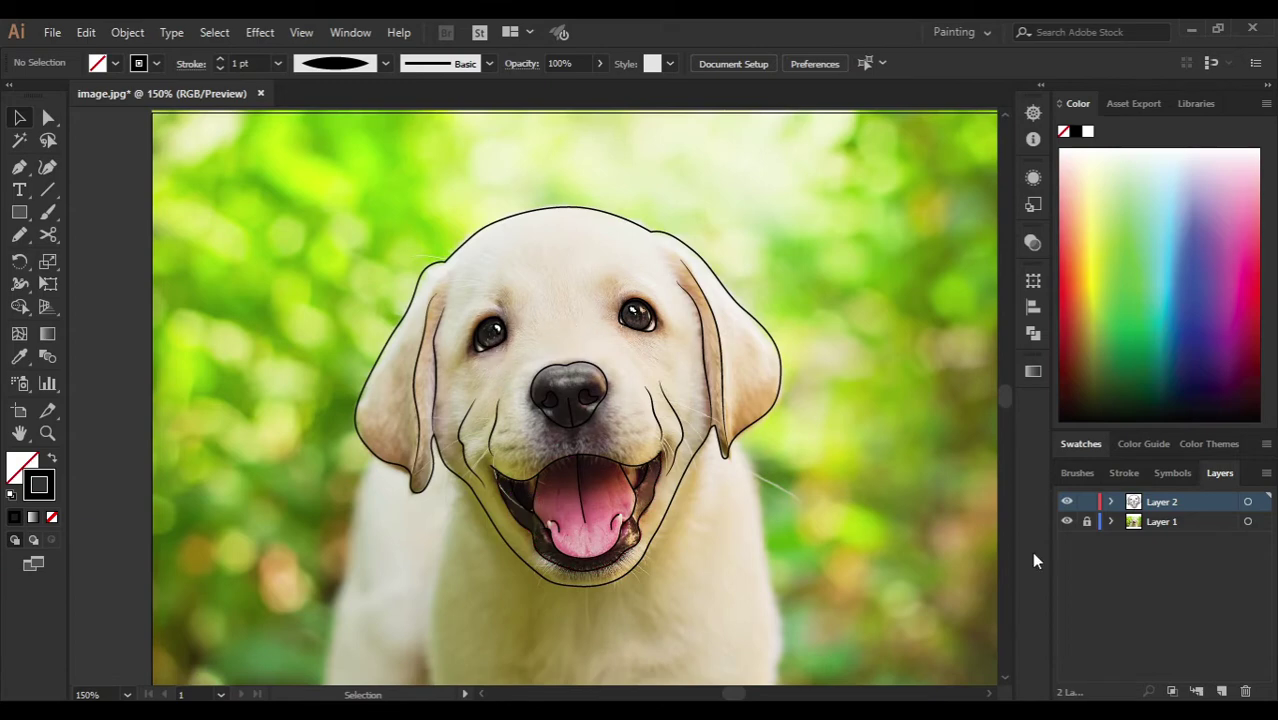
{"action": "left_click", "coordinate": [1066, 521]}
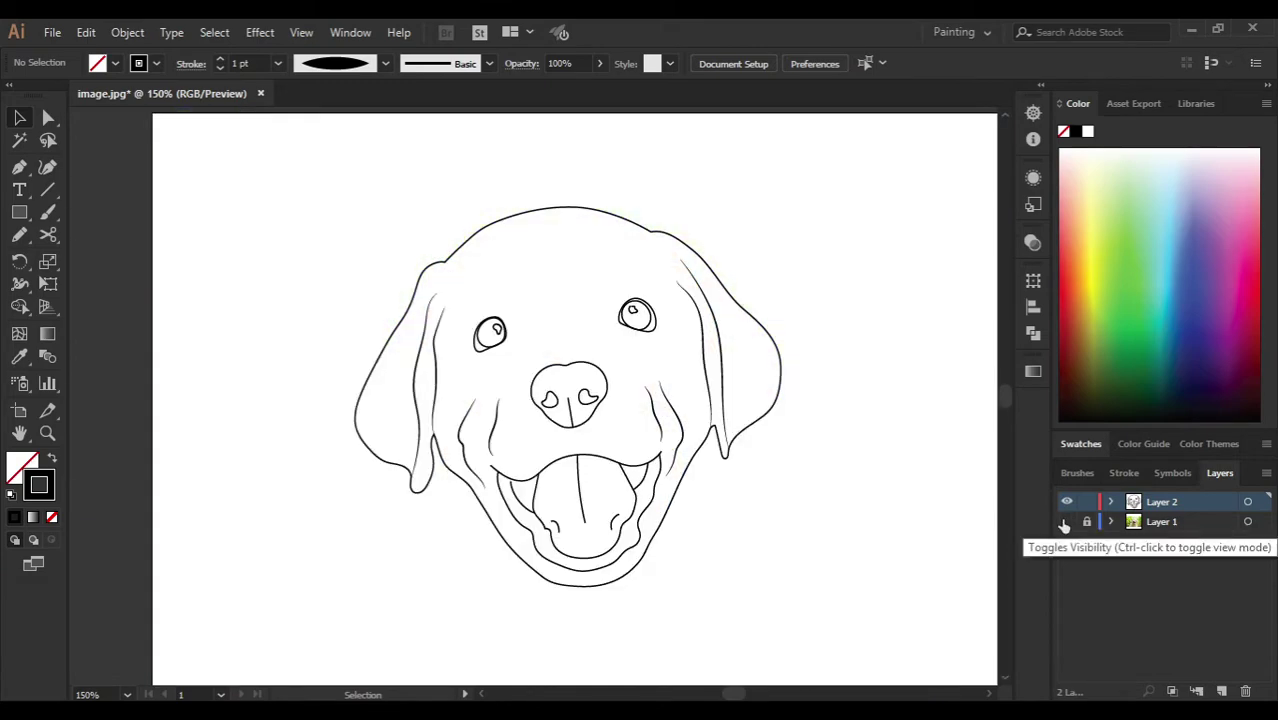
Step: Show the photo again and outline both lower teeth with the Pencil
{"action": "left_click", "coordinate": [1066, 521]}
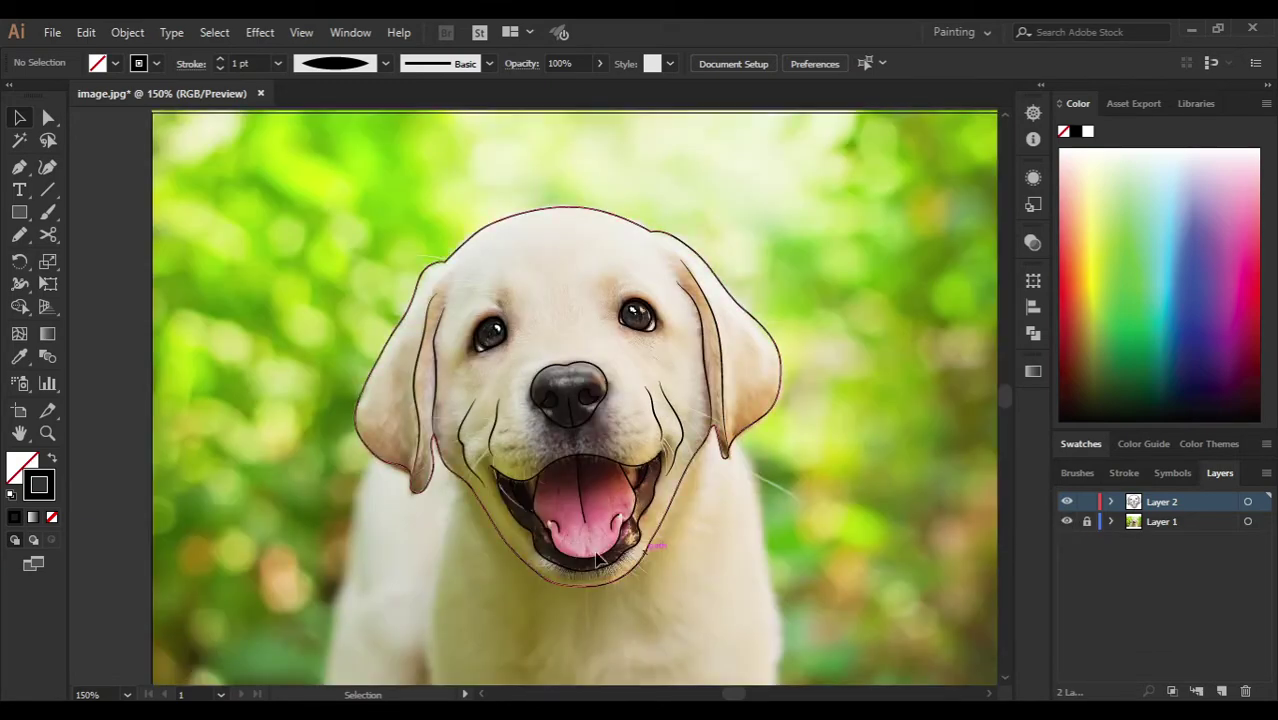
{"action": "scroll", "coordinate": [565, 562], "scroll_direction": "up", "scroll_amount": 1}
{"action": "scroll", "coordinate": [565, 562], "scroll_direction": "up", "scroll_amount": 2}
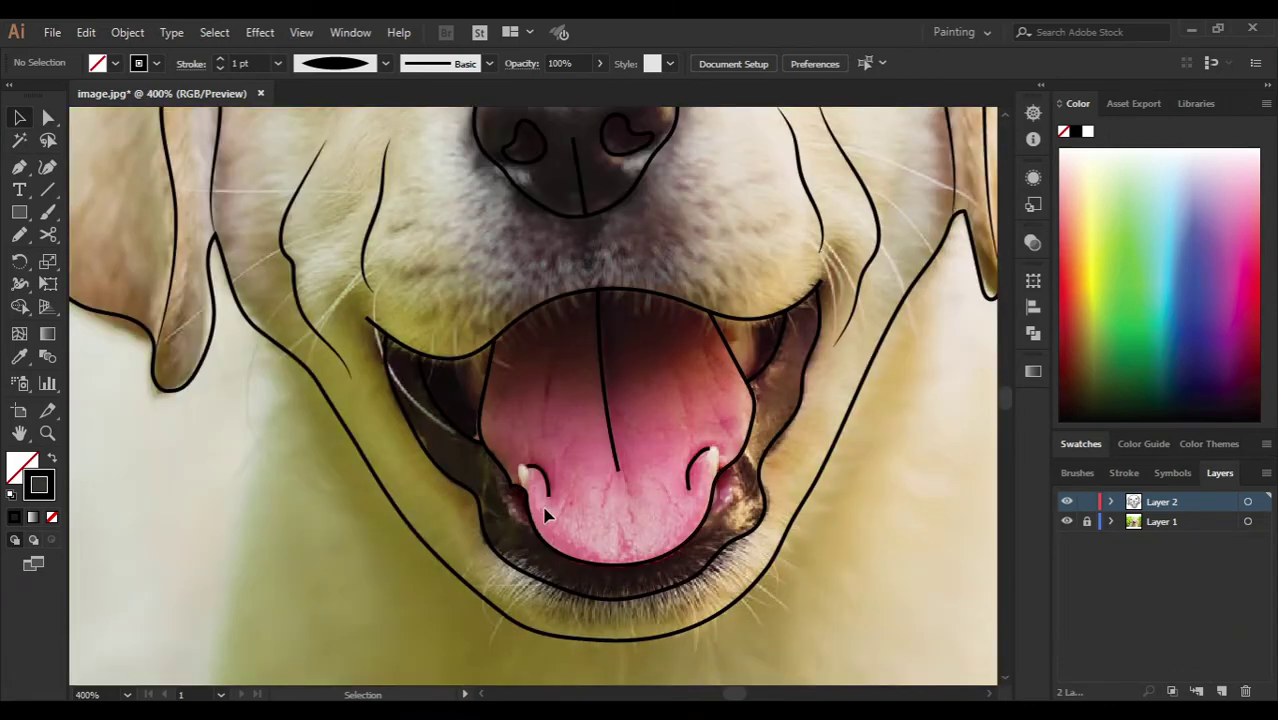
{"action": "scroll", "coordinate": [545, 478], "scroll_direction": "up", "scroll_amount": 2}
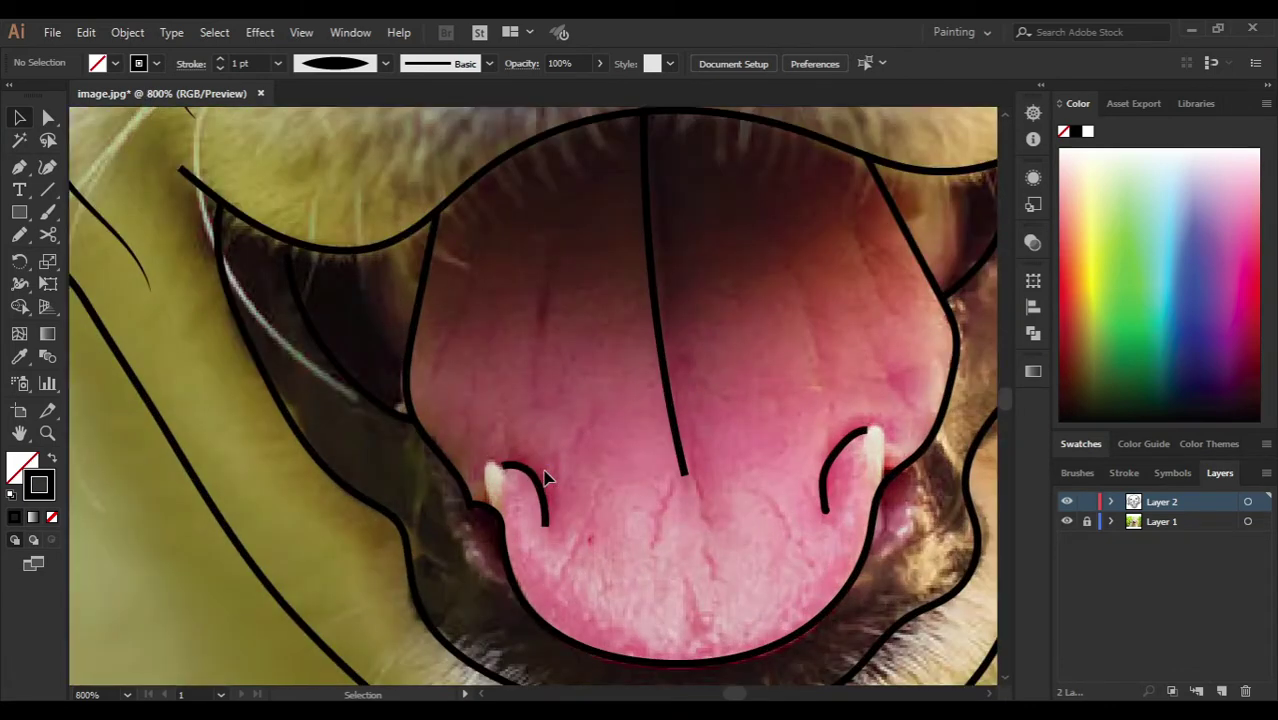
{"action": "key", "text": "n"}
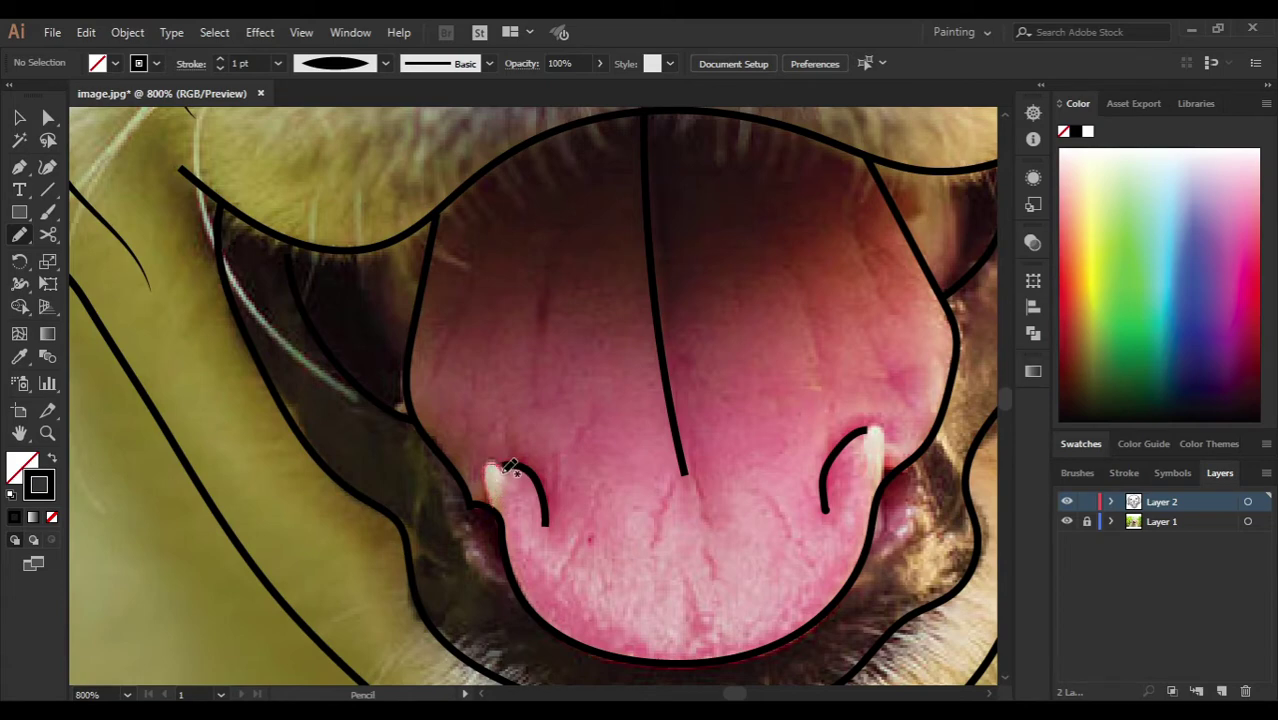
{"action": "left_click_drag", "start_coordinate": [506, 470], "coordinate": [487, 503]}
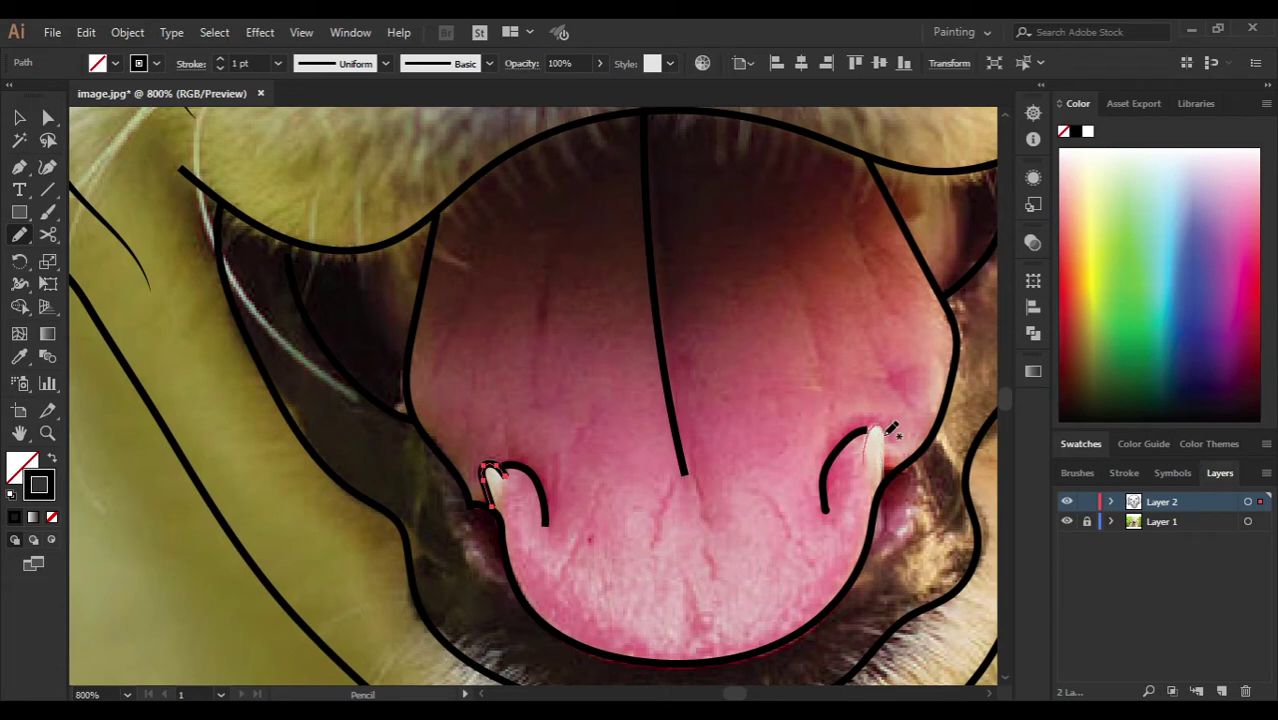
{"action": "left_click_drag", "start_coordinate": [884, 478], "coordinate": [862, 462]}
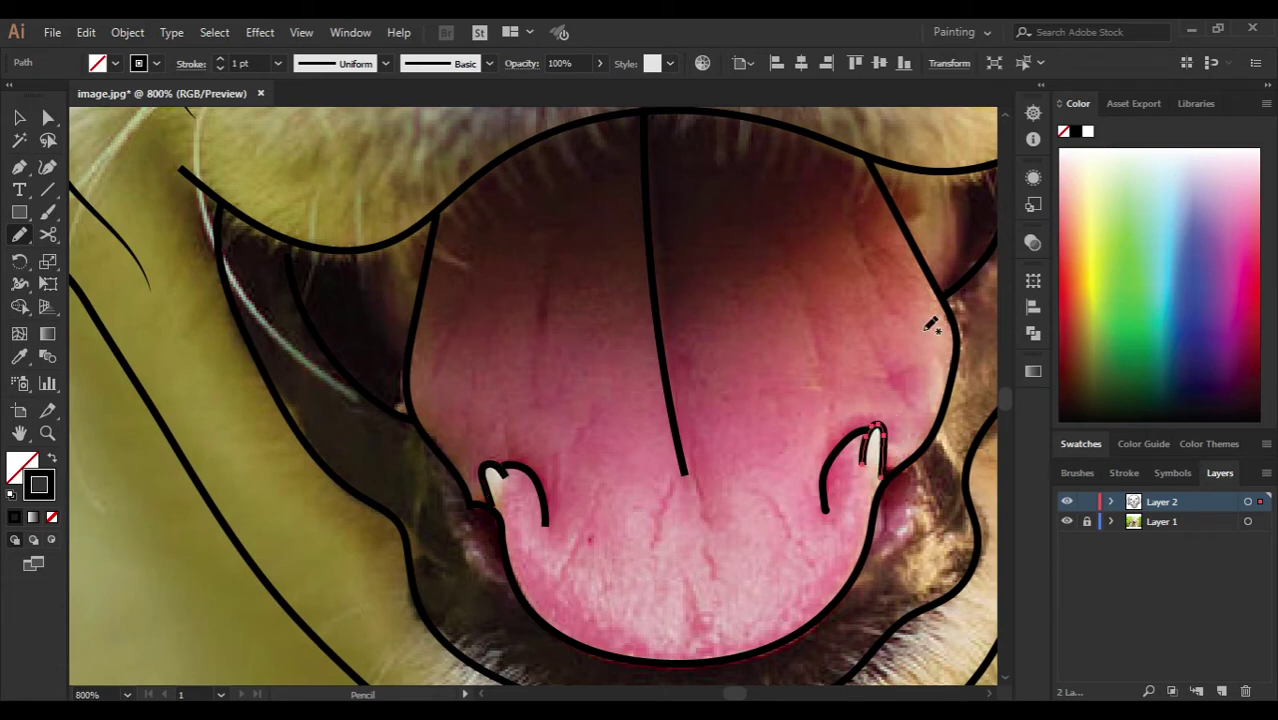
Step: Apply a tapered width profile to the tongue's centre line and both tooth outlines
{"action": "key", "text": "v"}
{"action": "left_click", "coordinate": [605, 385]}
{"action": "left_click", "coordinate": [678, 440]}
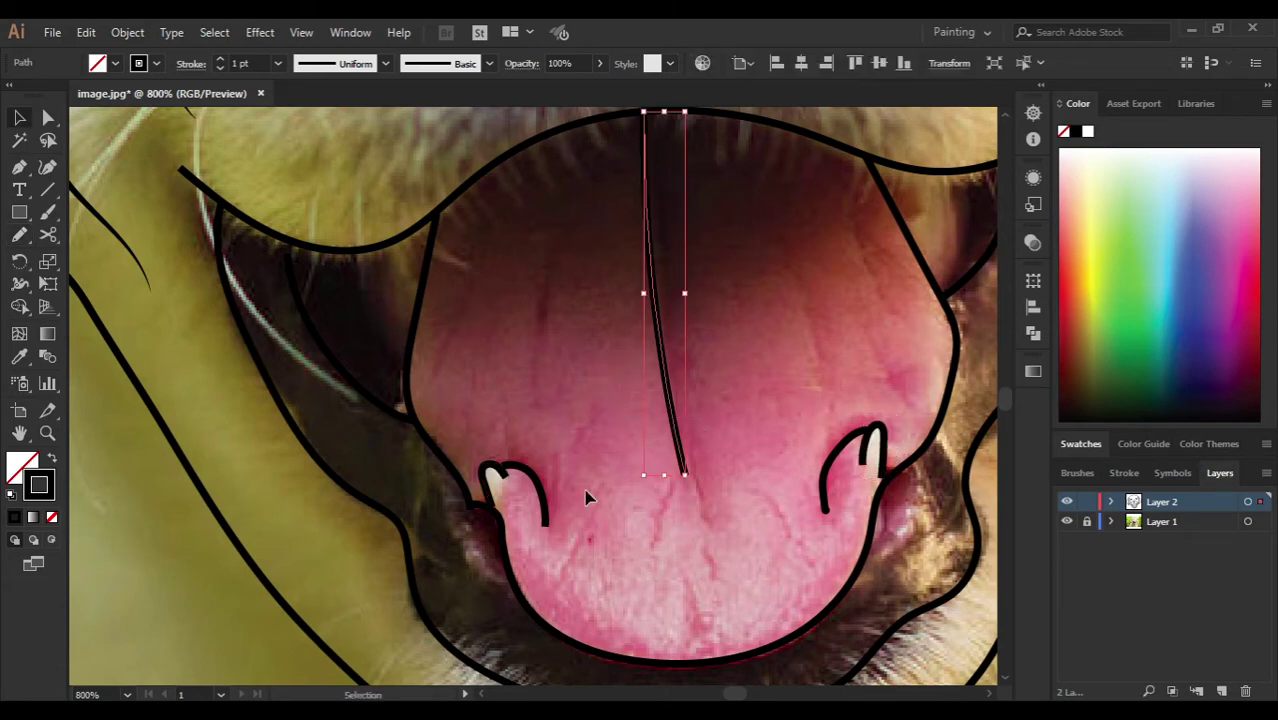
{"action": "left_click", "coordinate": [539, 487], "text": "shift"}
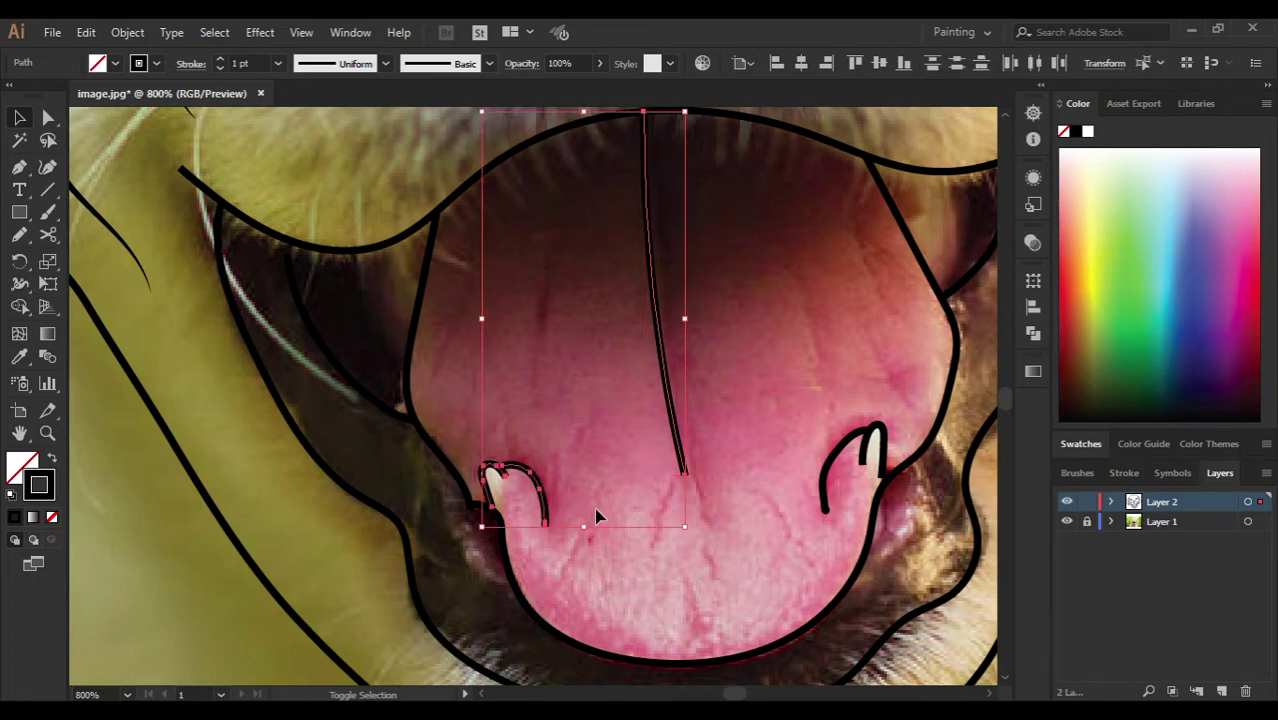
{"action": "left_click", "coordinate": [876, 452], "text": "shift"}
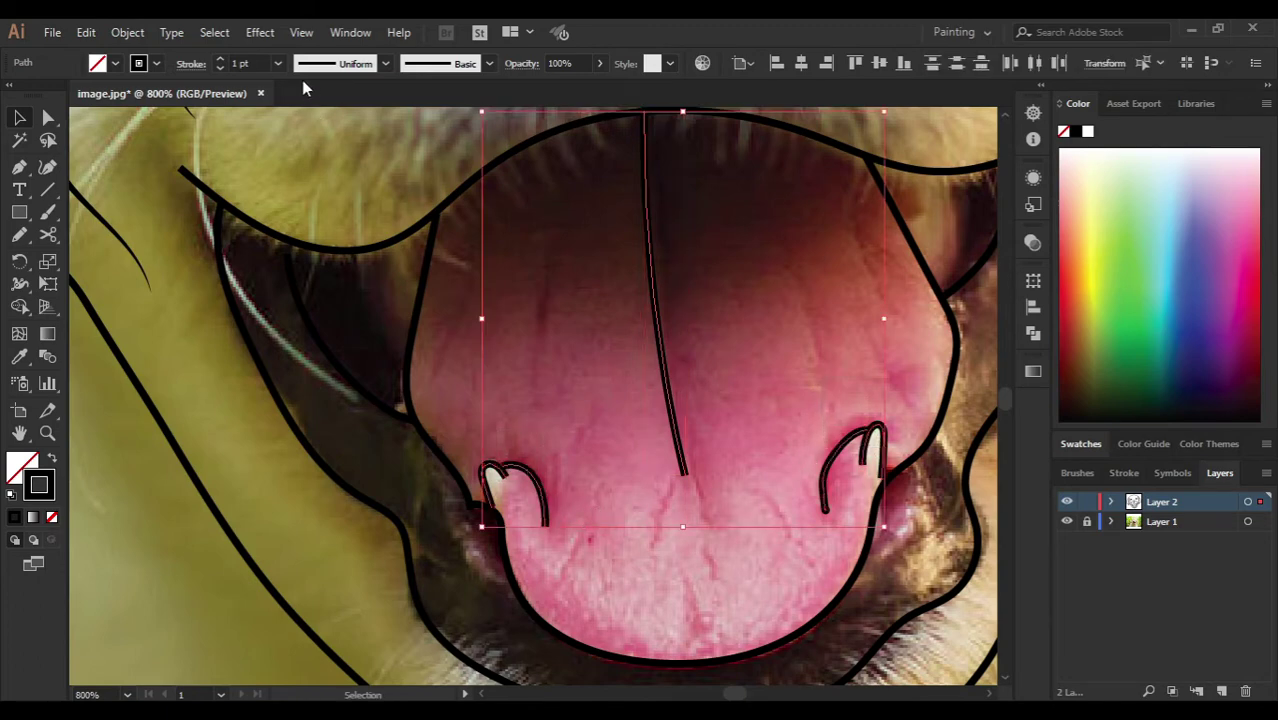
{"action": "left_click", "coordinate": [330, 64]}
{"action": "left_click", "coordinate": [323, 127]}
{"action": "left_click", "coordinate": [600, 437]}
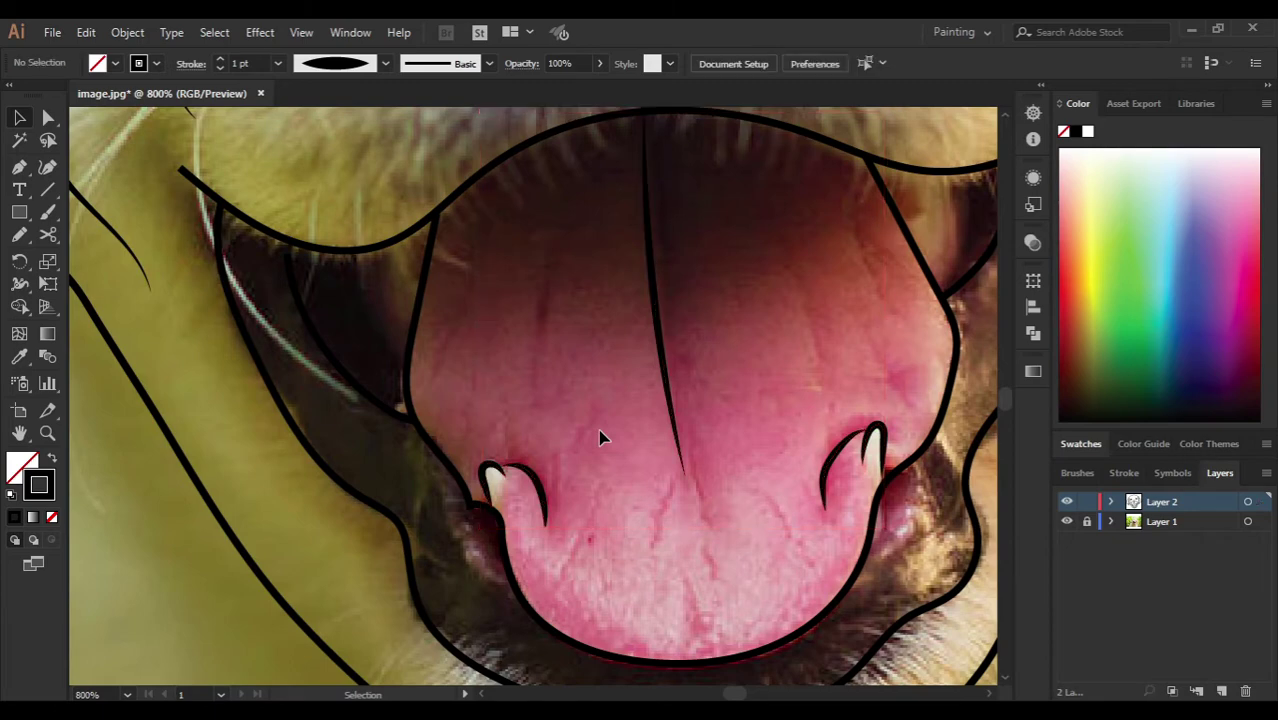
Step: Smooth the right tooth's curve with the Smooth tool and zoom out to the whole face
{"action": "left_click", "coordinate": [835, 474]}
{"action": "left_click_drag", "start_coordinate": [19, 234], "coordinate": [75, 280]}
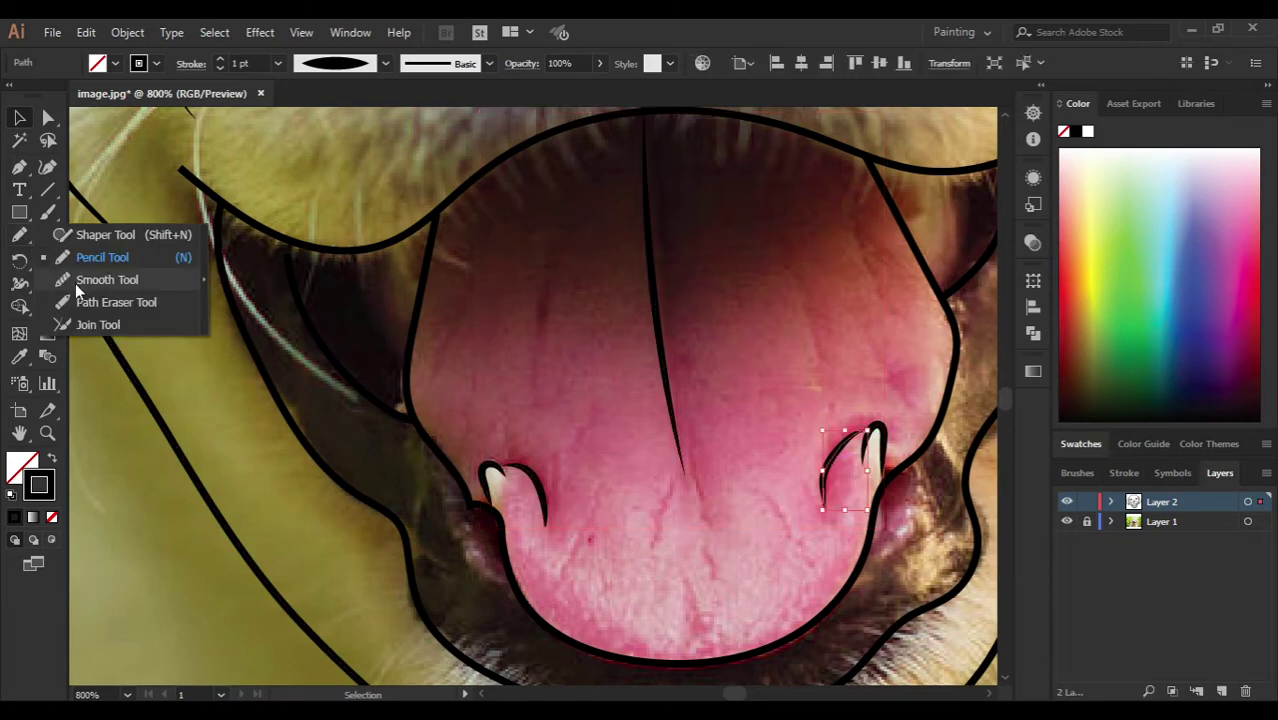
{"action": "left_click_drag", "start_coordinate": [823, 504], "coordinate": [860, 432]}
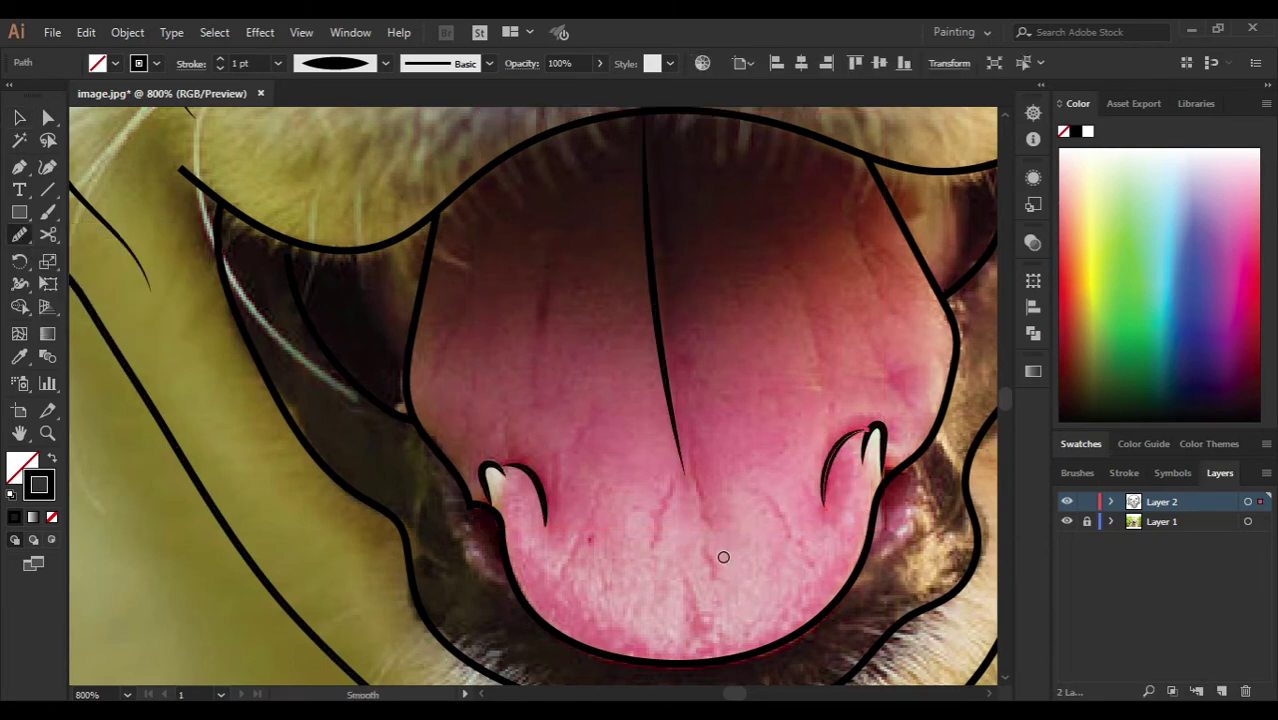
{"action": "key", "text": "ctrl+minus"}
{"action": "key", "text": "v"}
{"action": "left_click", "coordinate": [645, 508]}
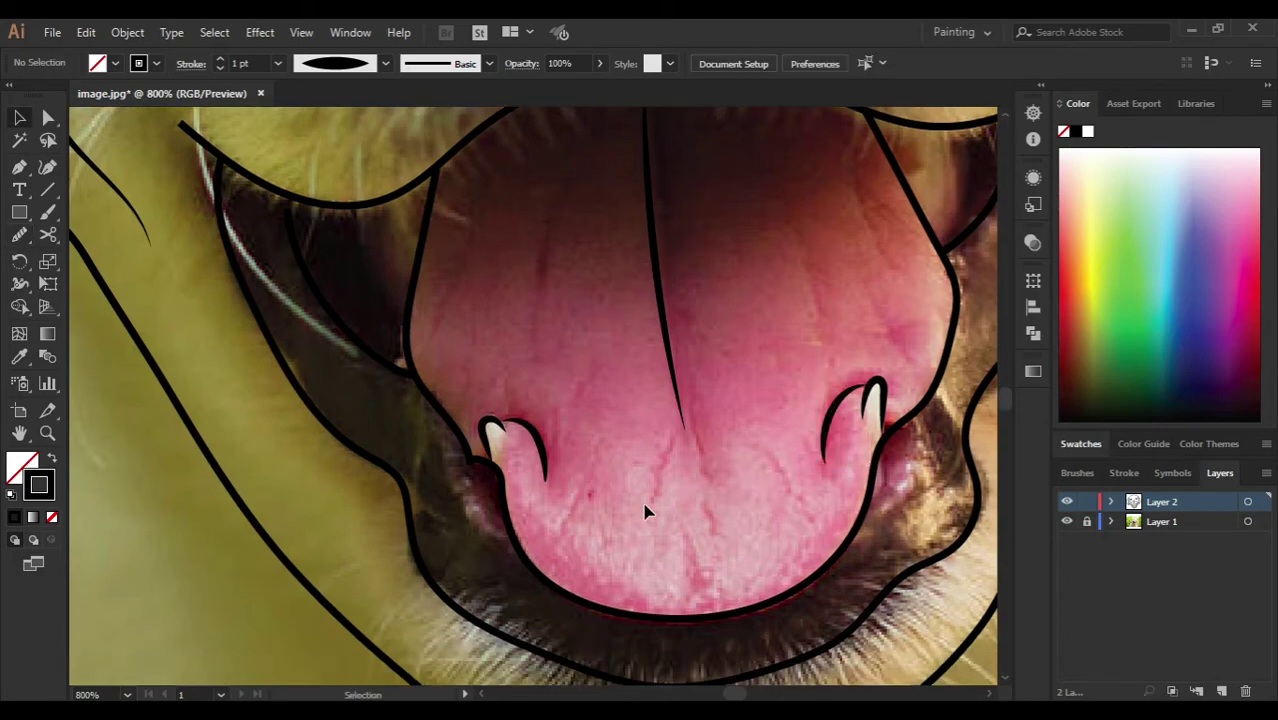
{"action": "key", "text": "ctrl+minus"}
{"action": "key", "text": "ctrl+minus"}
{"action": "key", "text": "ctrl+minus"}
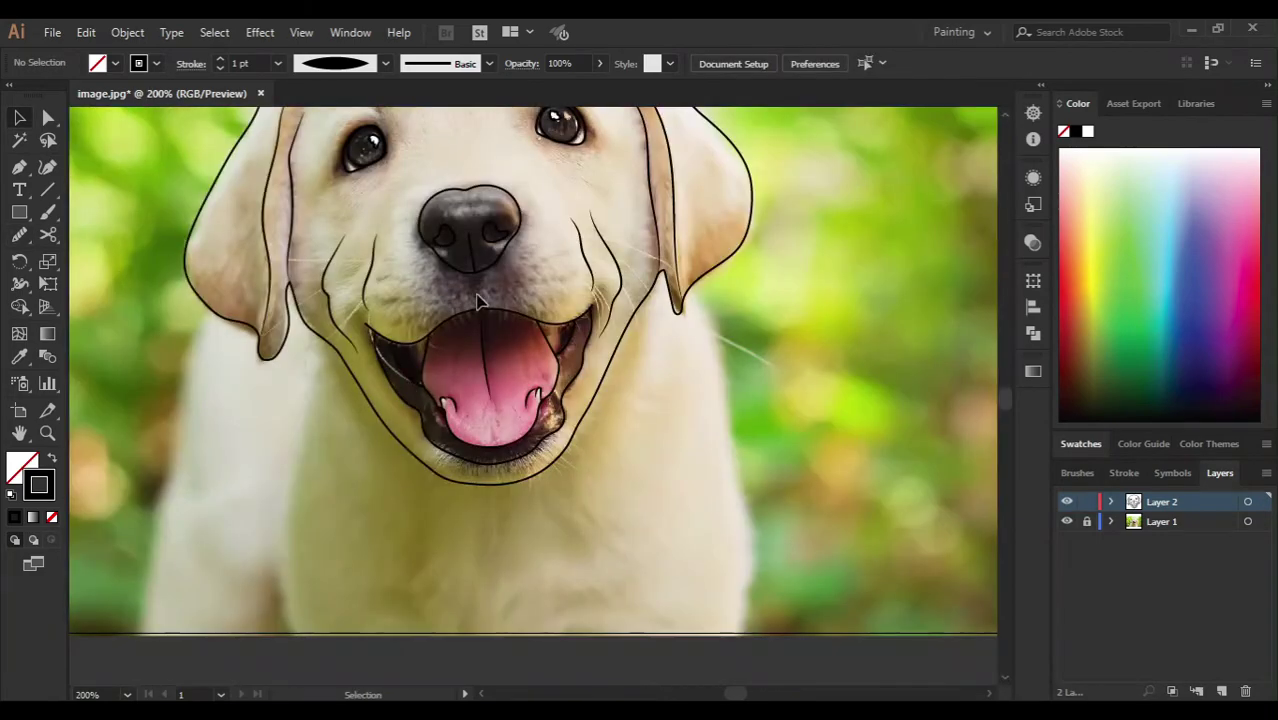
Step: Apply a tapered width profile to the upper and lower mouth outlines
{"action": "left_click", "coordinate": [480, 316]}
{"action": "left_click", "coordinate": [415, 415], "text": "shift"}
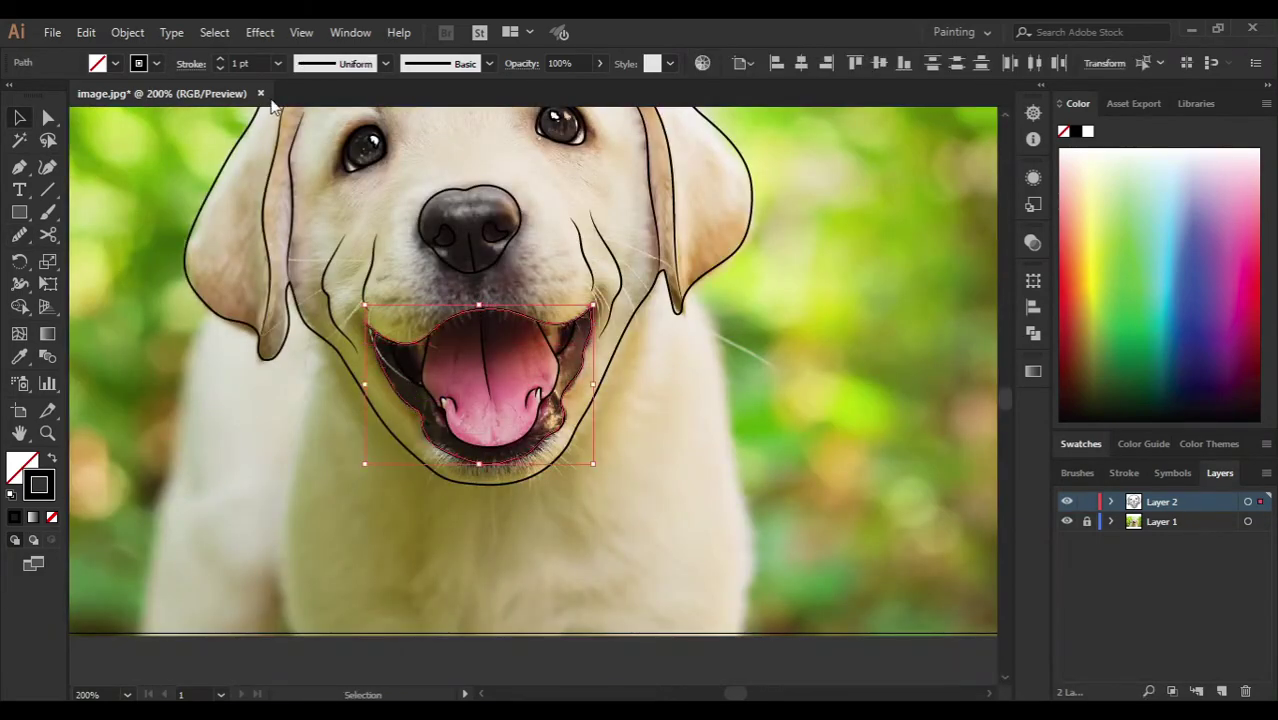
{"action": "left_click", "coordinate": [385, 63]}
{"action": "left_click", "coordinate": [320, 140]}
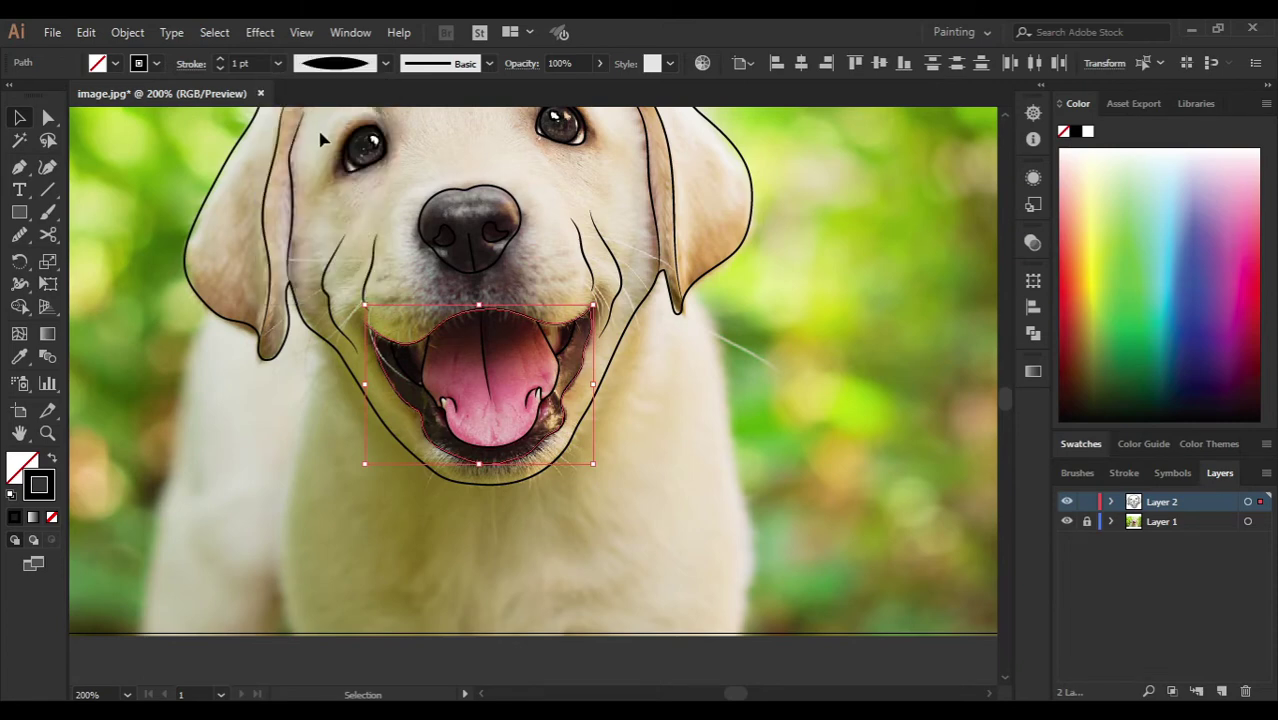
{"action": "left_click", "coordinate": [505, 275]}
Step: Give the short nose line the same tapered width profile
{"action": "left_click", "coordinate": [476, 260]}
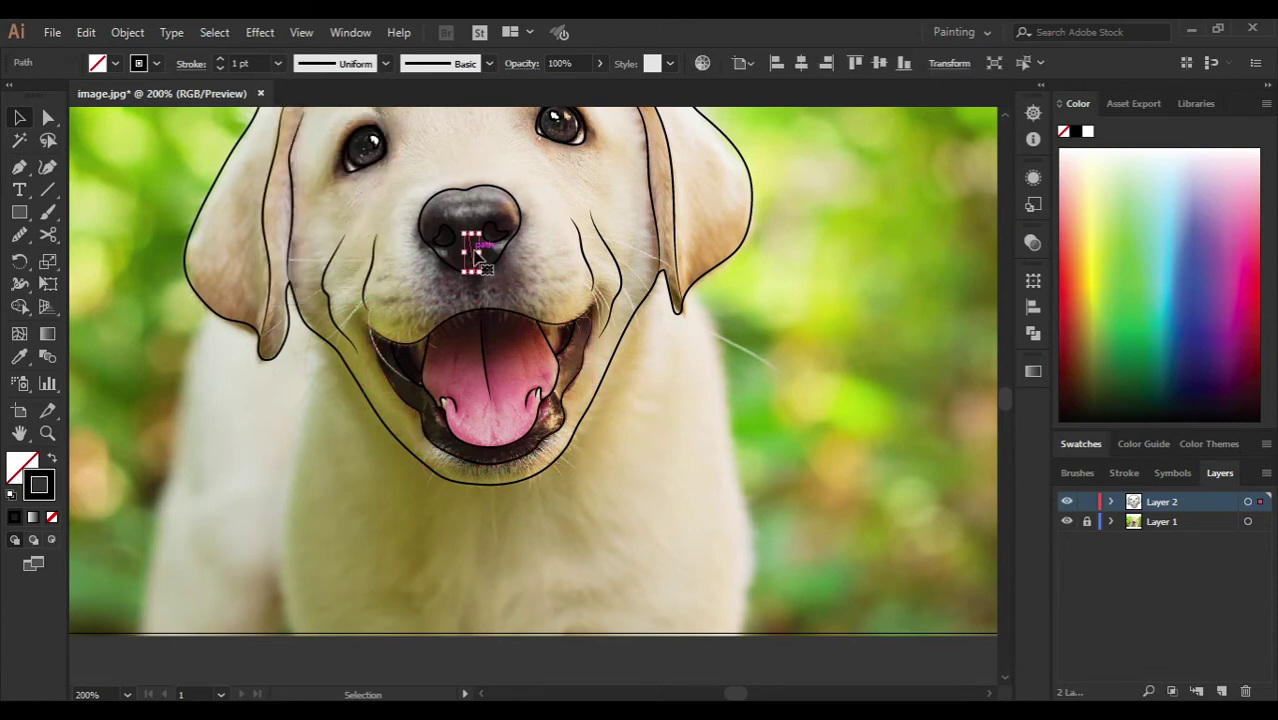
{"action": "left_click", "coordinate": [316, 62]}
{"action": "left_click", "coordinate": [336, 143]}
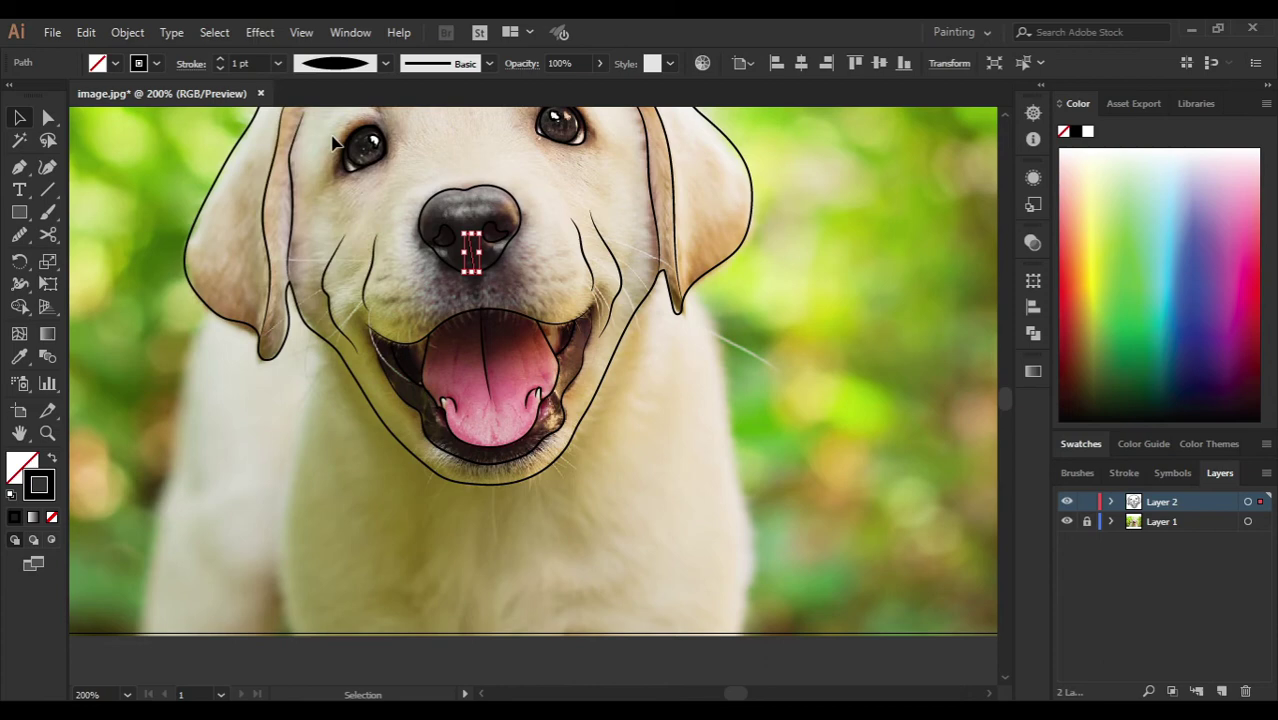
{"action": "left_click", "coordinate": [528, 283]}
{"action": "scroll", "coordinate": [528, 282], "scroll_direction": "up", "scroll_amount": 2}
{"action": "scroll", "coordinate": [528, 282], "scroll_direction": "up", "scroll_amount": 2}
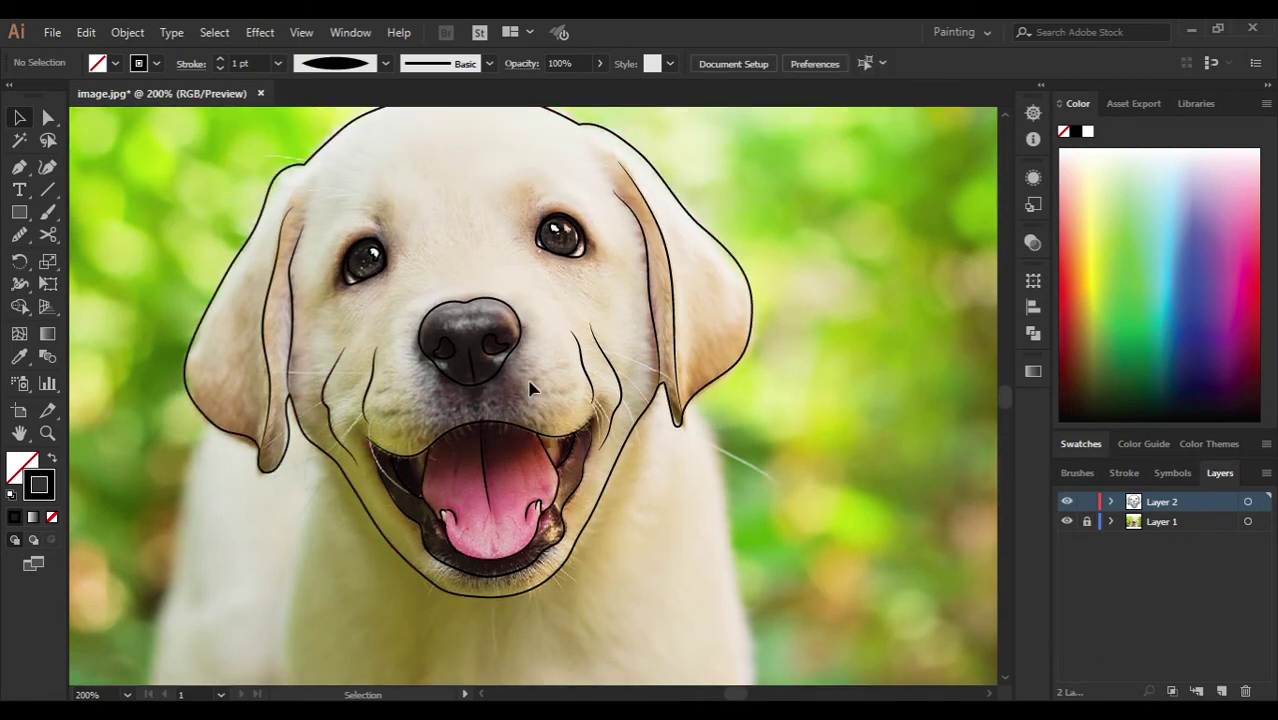
{"action": "scroll", "coordinate": [645, 482], "scroll_direction": "down", "scroll_amount": 2}
Step: Hide the puppy photo layer to view the line art alone
{"action": "left_click", "coordinate": [1067, 521]}
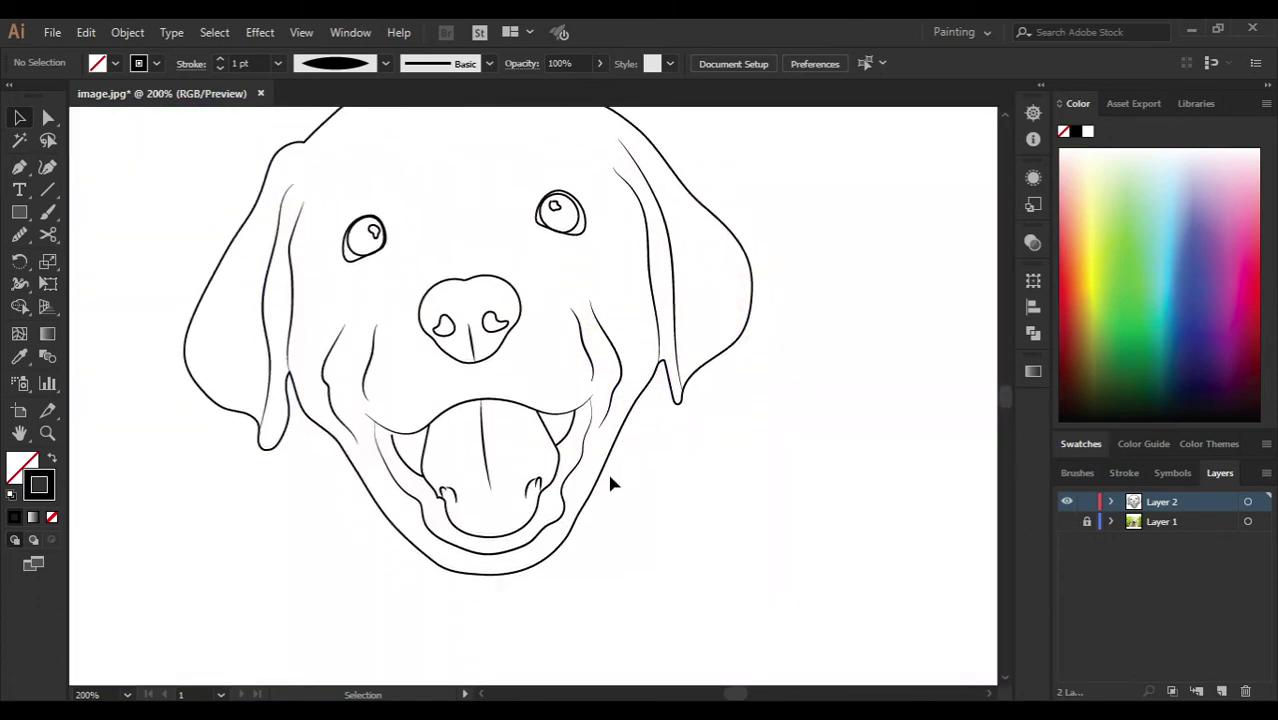
{"action": "scroll", "coordinate": [607, 470], "scroll_direction": "down", "scroll_amount": 2}
{"action": "scroll", "coordinate": [460, 303], "scroll_direction": "up", "scroll_amount": 1}
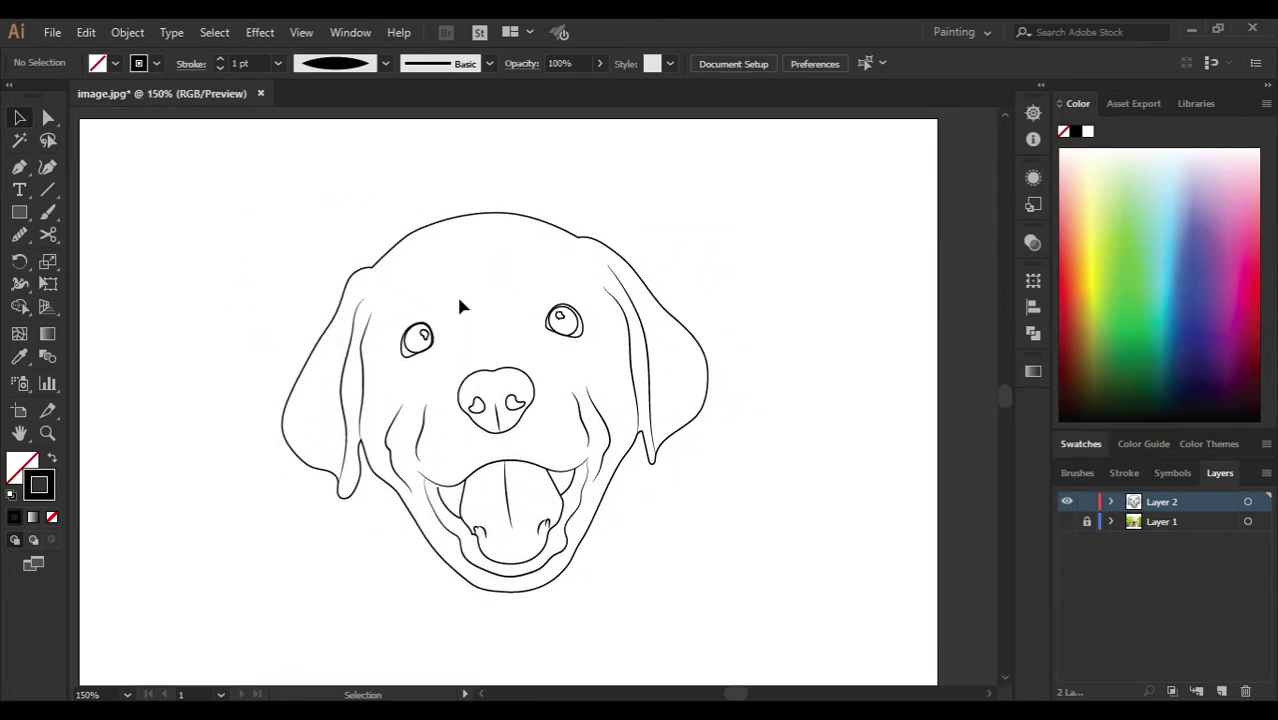
{"action": "scroll", "coordinate": [467, 333], "scroll_direction": "up", "scroll_amount": 2}
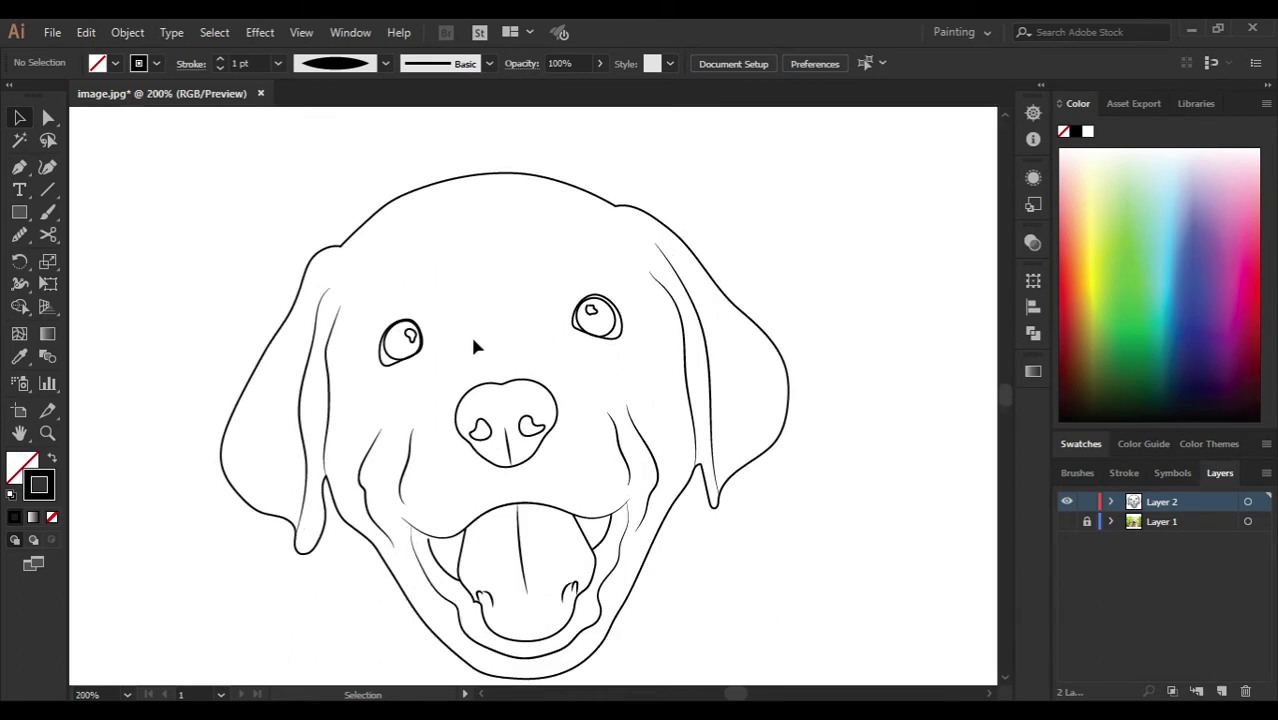
{"action": "scroll", "coordinate": [468, 334], "scroll_direction": "down", "scroll_amount": 1}
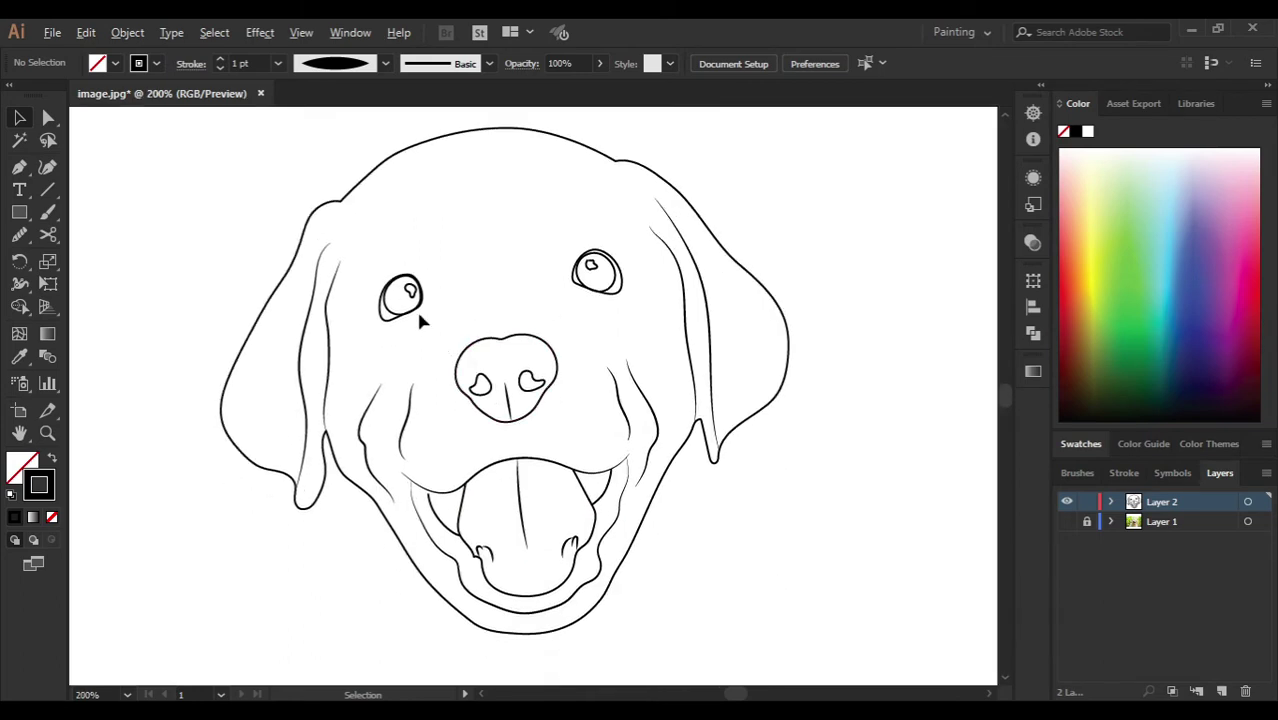
{"action": "scroll", "coordinate": [420, 318], "scroll_direction": "up", "scroll_amount": 2}
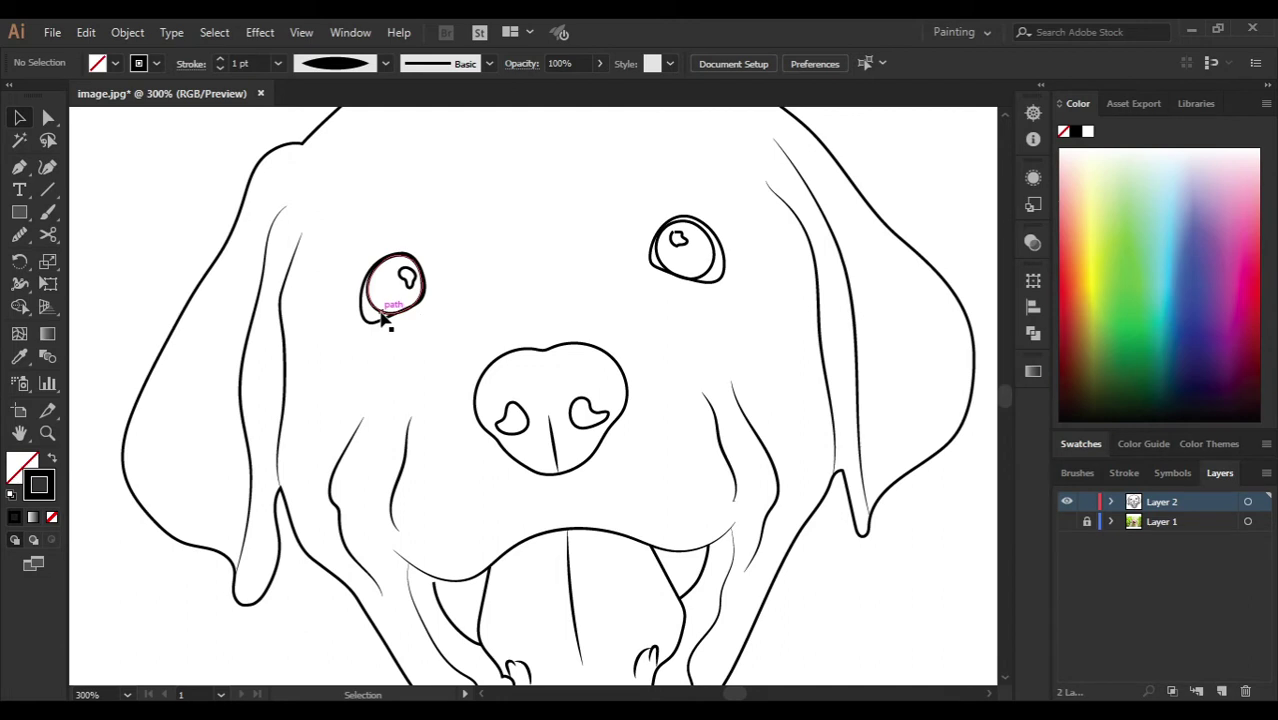
Step: Make both eye outlines solid black fills with no stroke
{"action": "left_click", "coordinate": [384, 317]}
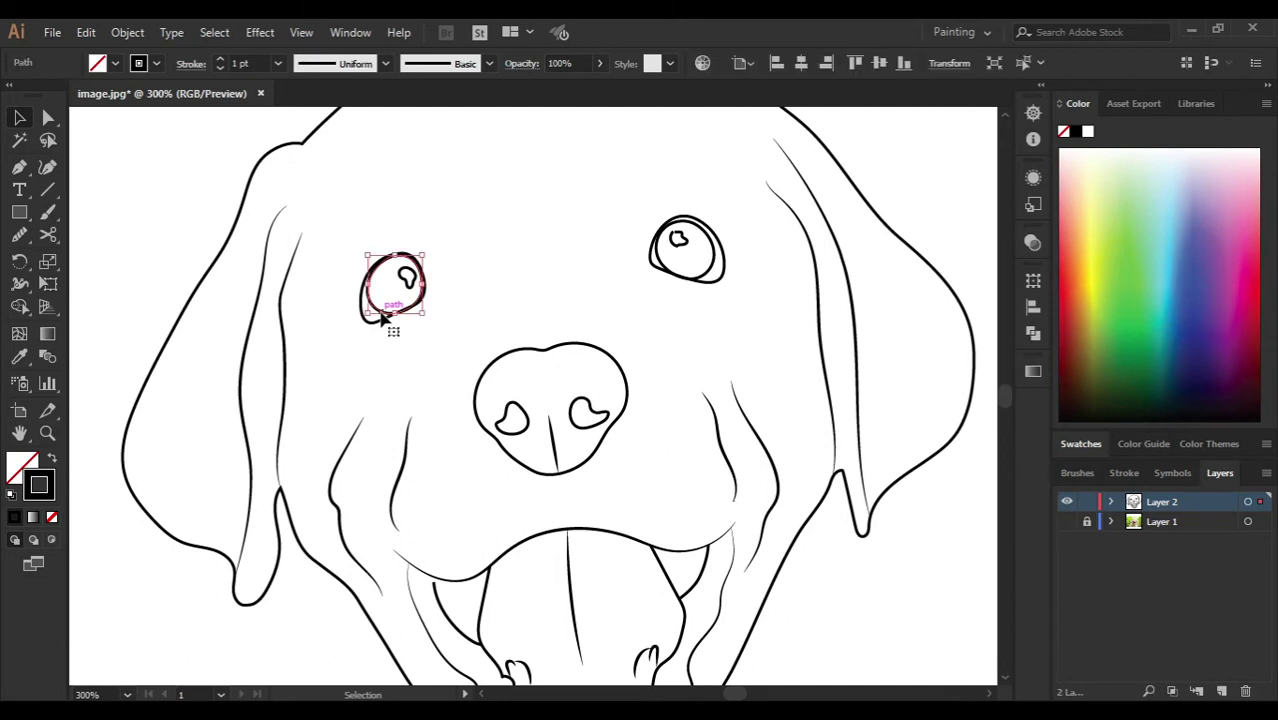
{"action": "left_click", "coordinate": [698, 276], "text": "shift"}
{"action": "left_click", "coordinate": [54, 461]}
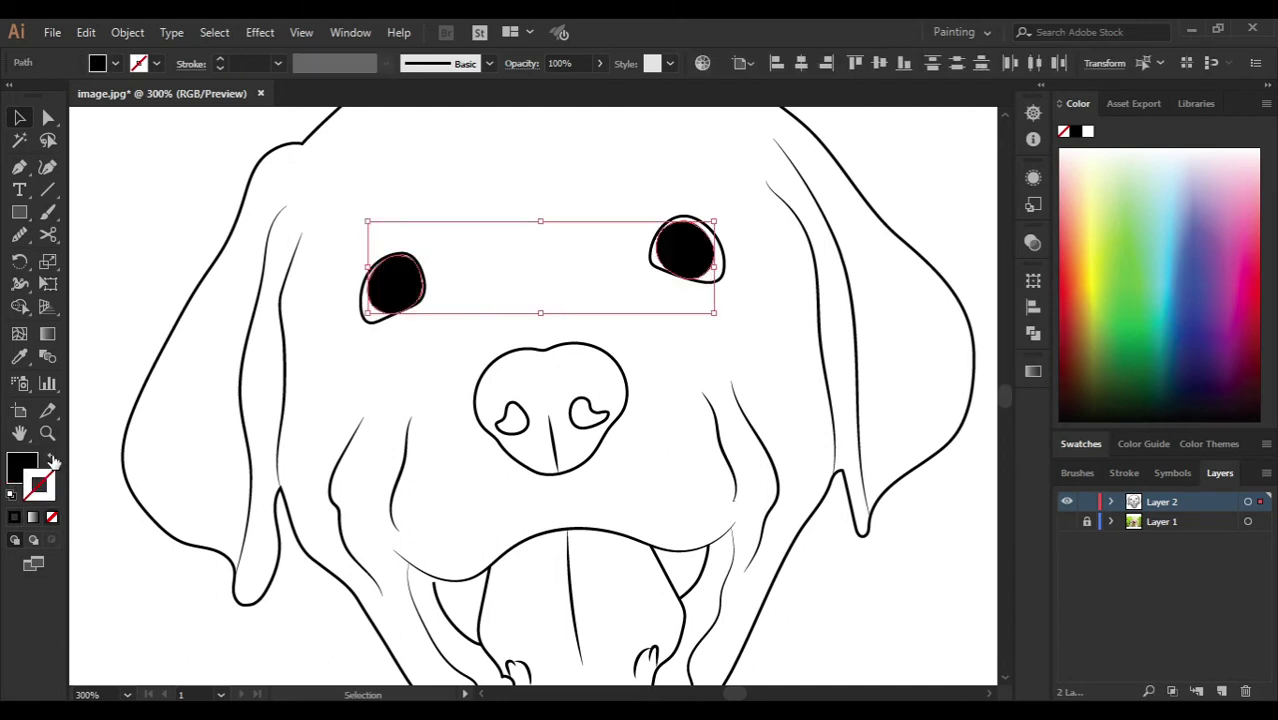
{"action": "left_click", "coordinate": [376, 373]}
Step: Draw white highlight ellipses in both eyes with no outline, then fit the artboard in the window
{"action": "key", "text": "l"}
{"action": "left_click_drag", "start_coordinate": [398, 267], "coordinate": [416, 289]}
{"action": "key", "text": "shift+x"}
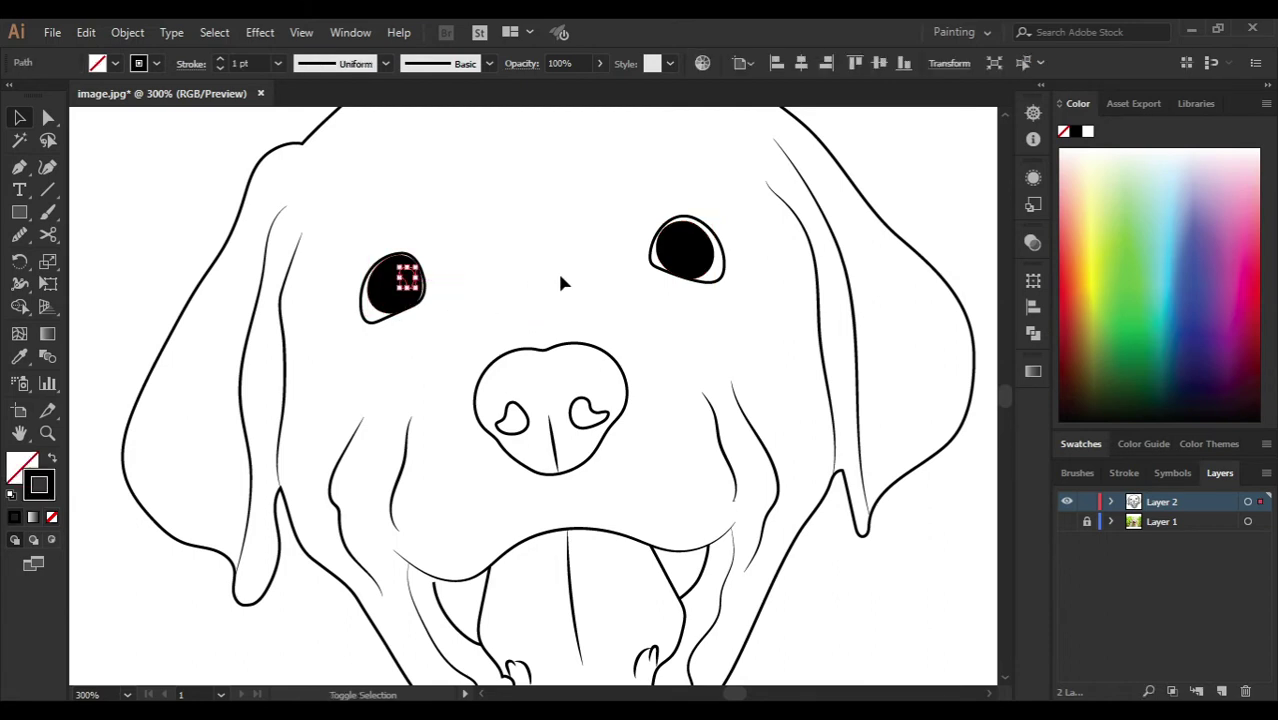
{"action": "left_click", "coordinate": [686, 250], "text": "shift"}
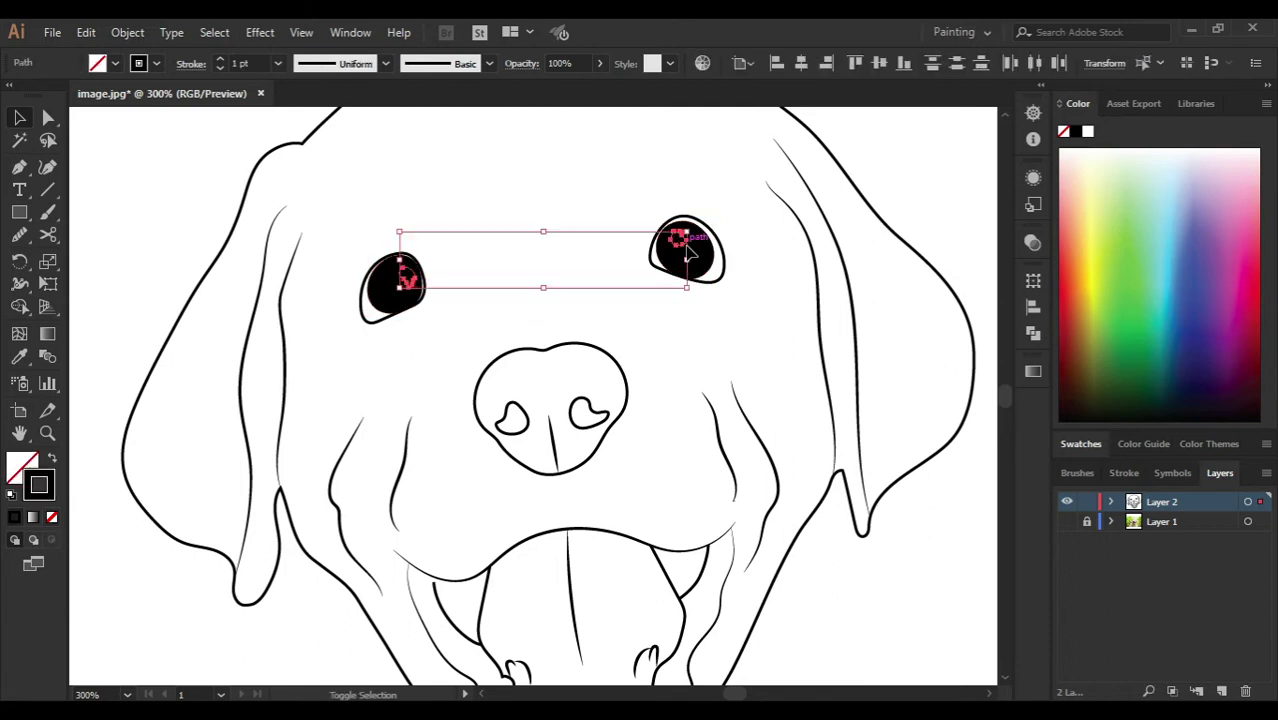
{"action": "left_click", "coordinate": [54, 518]}
{"action": "left_click", "coordinate": [343, 384]}
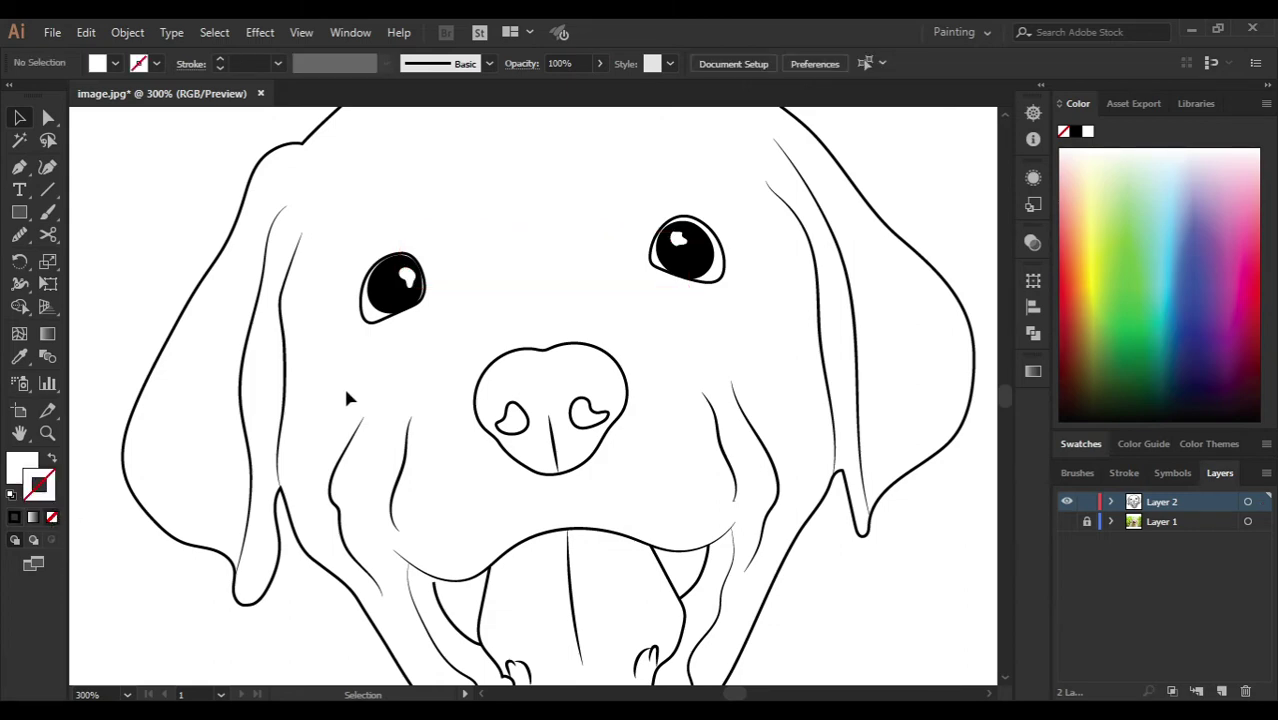
{"action": "key", "text": "ctrl+0"}
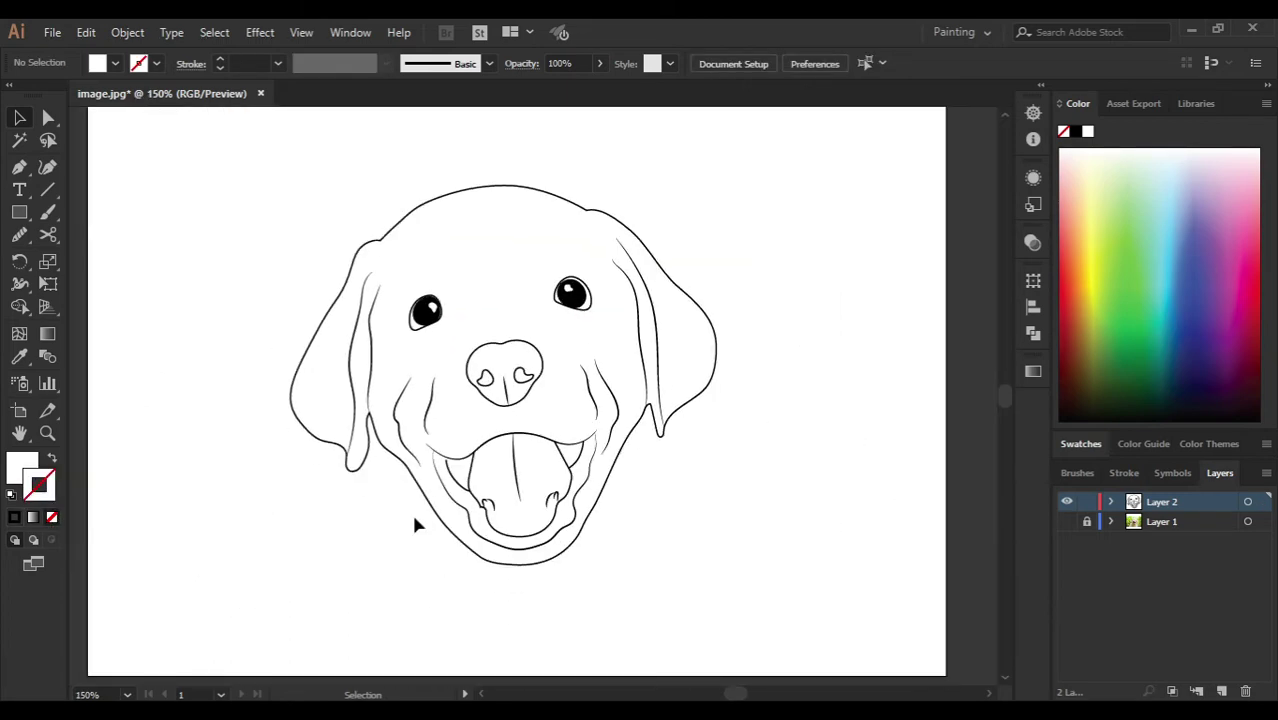
Step: Give the left and right mouth-corner lines Width Profile 1, tapering at both ends
{"action": "scroll", "coordinate": [458, 500], "scroll_direction": "up", "scroll_amount": 1}
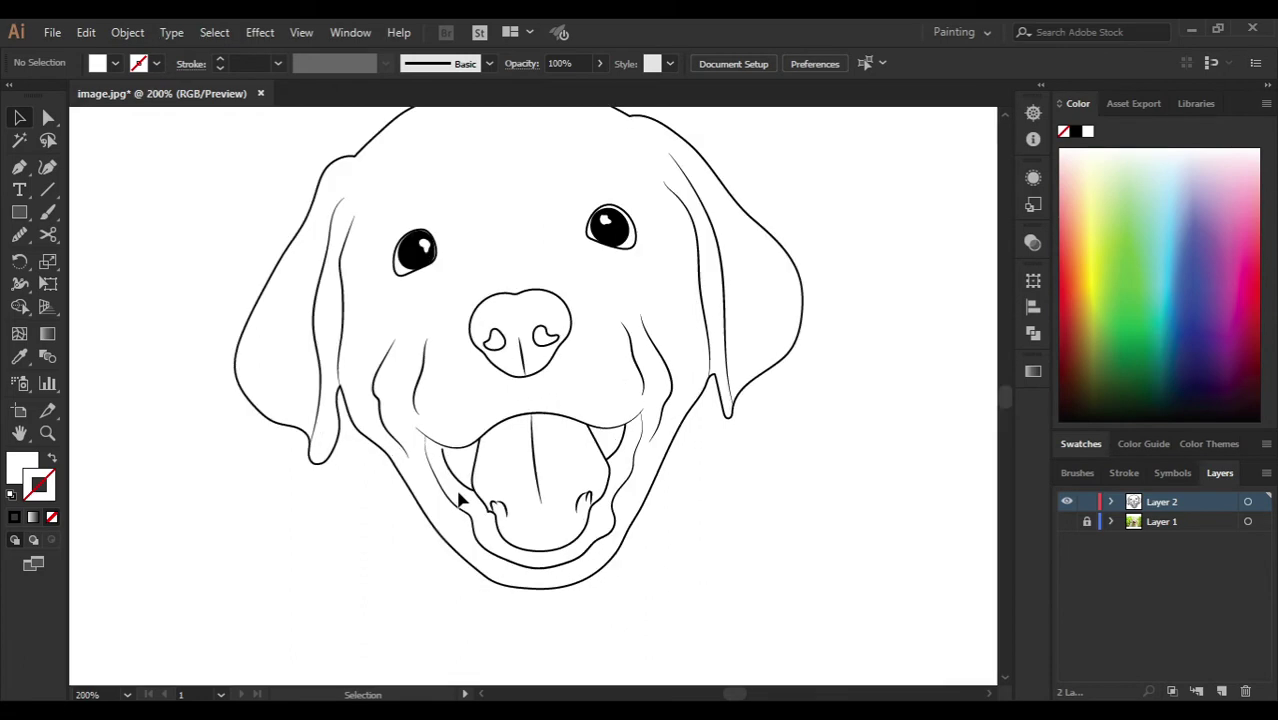
{"action": "left_click", "coordinate": [457, 482]}
{"action": "left_click", "coordinate": [628, 452], "text": "shift"}
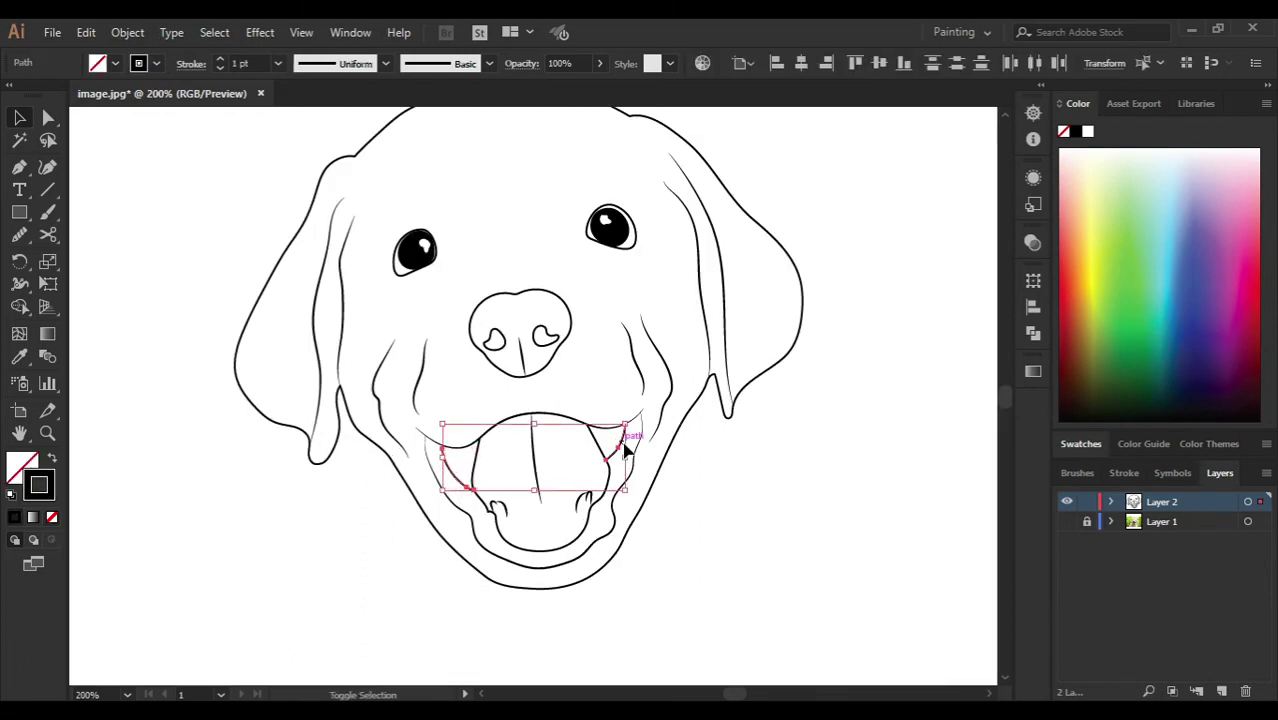
{"action": "left_click", "coordinate": [340, 64]}
{"action": "left_click", "coordinate": [339, 136]}
{"action": "left_click", "coordinate": [505, 240]}
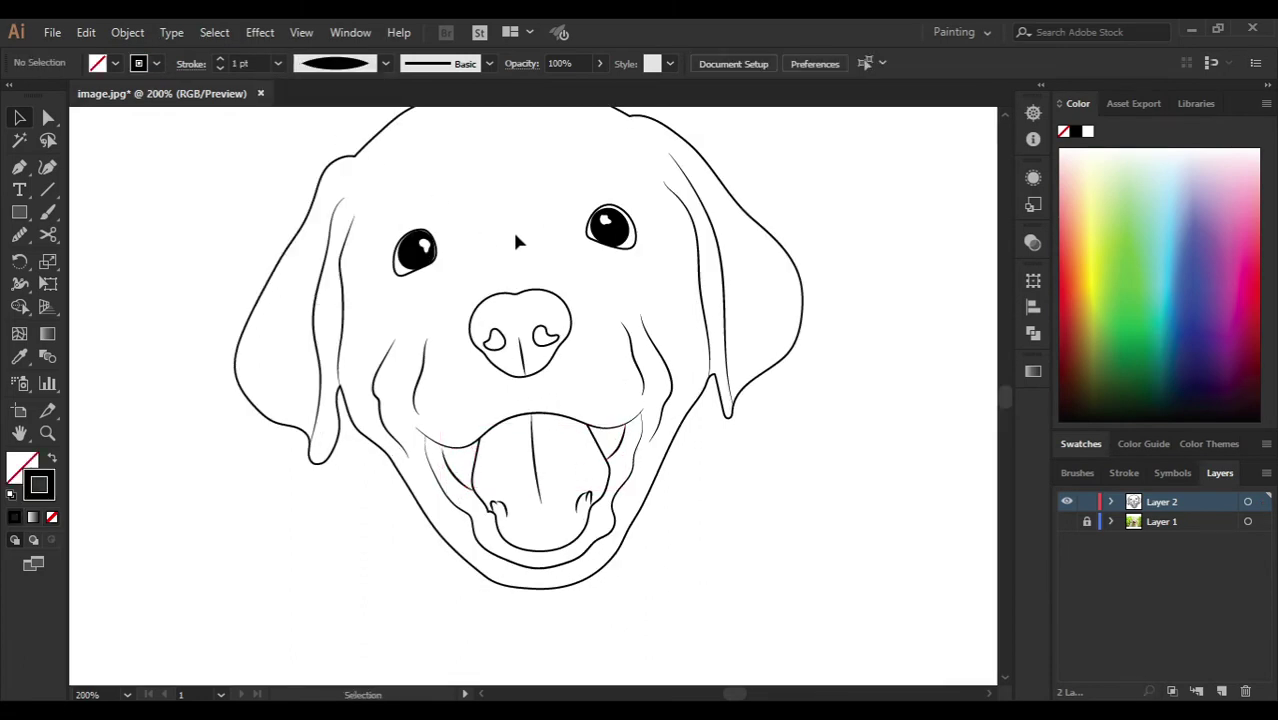
{"action": "scroll", "coordinate": [607, 552], "scroll_direction": "up", "scroll_amount": 1}
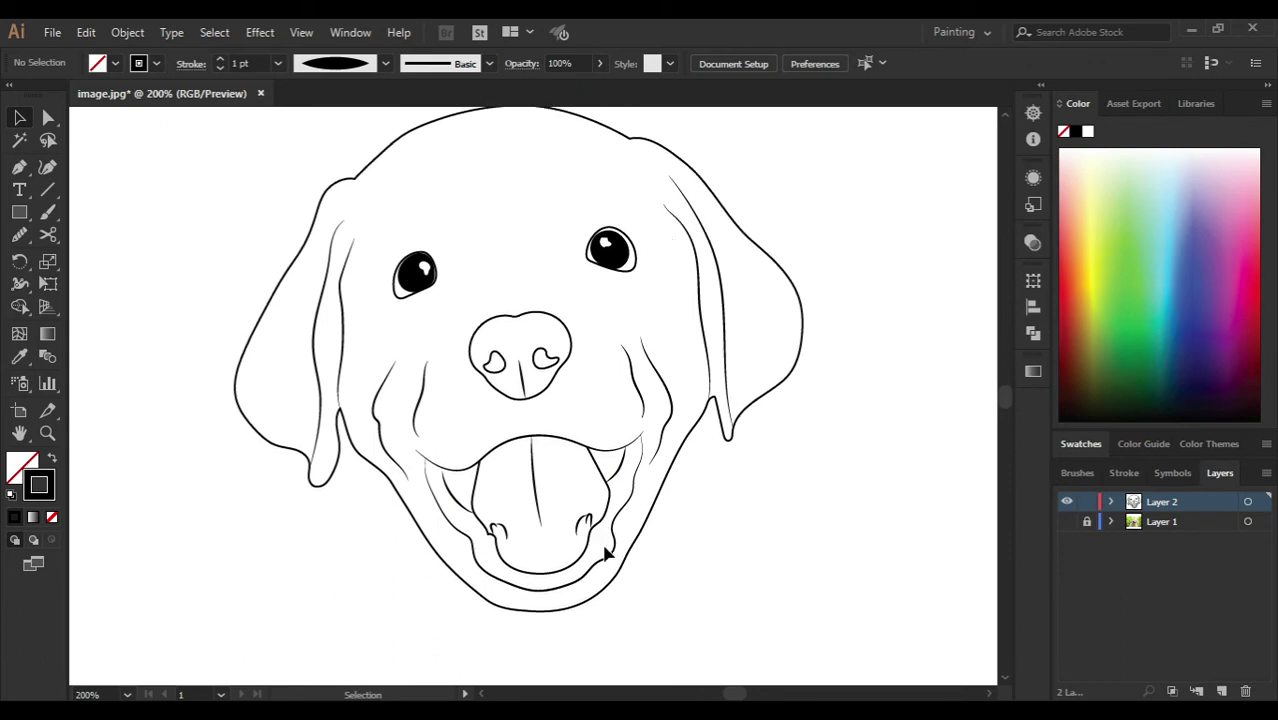
{"action": "scroll", "coordinate": [605, 552], "scroll_direction": "down", "scroll_amount": 1}
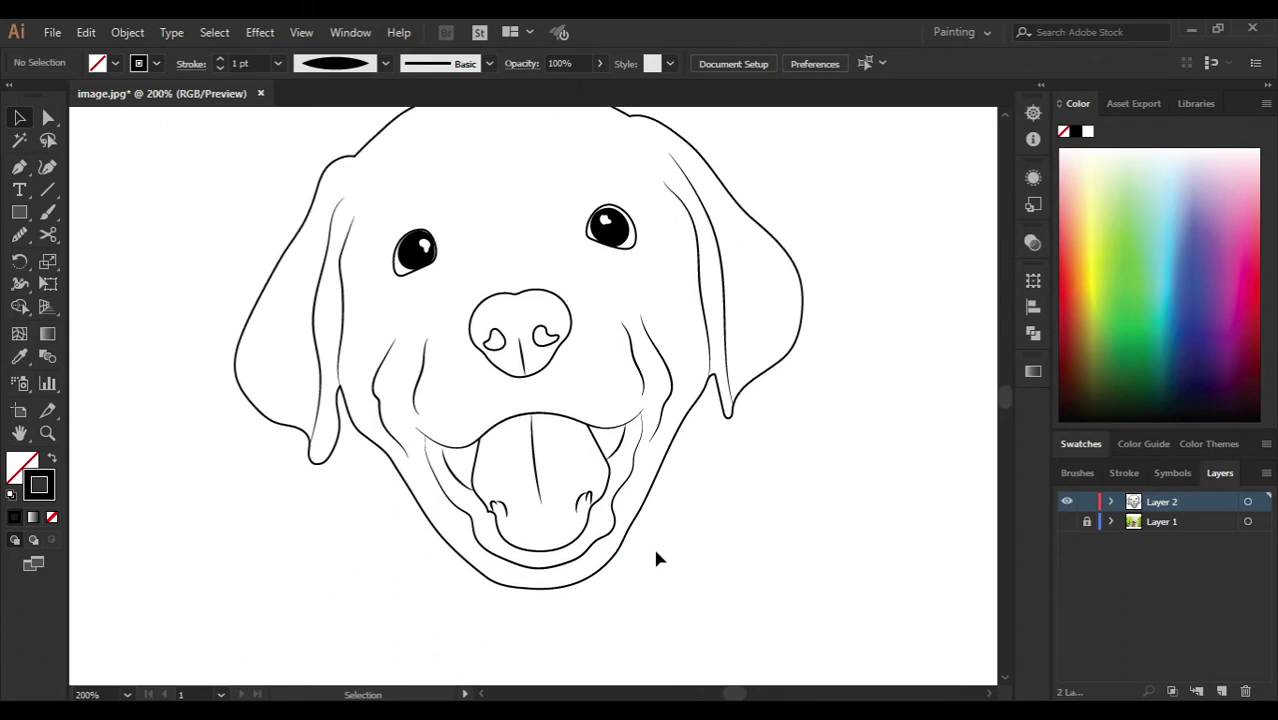
{"action": "scroll", "coordinate": [616, 543], "scroll_direction": "up", "scroll_amount": 1}
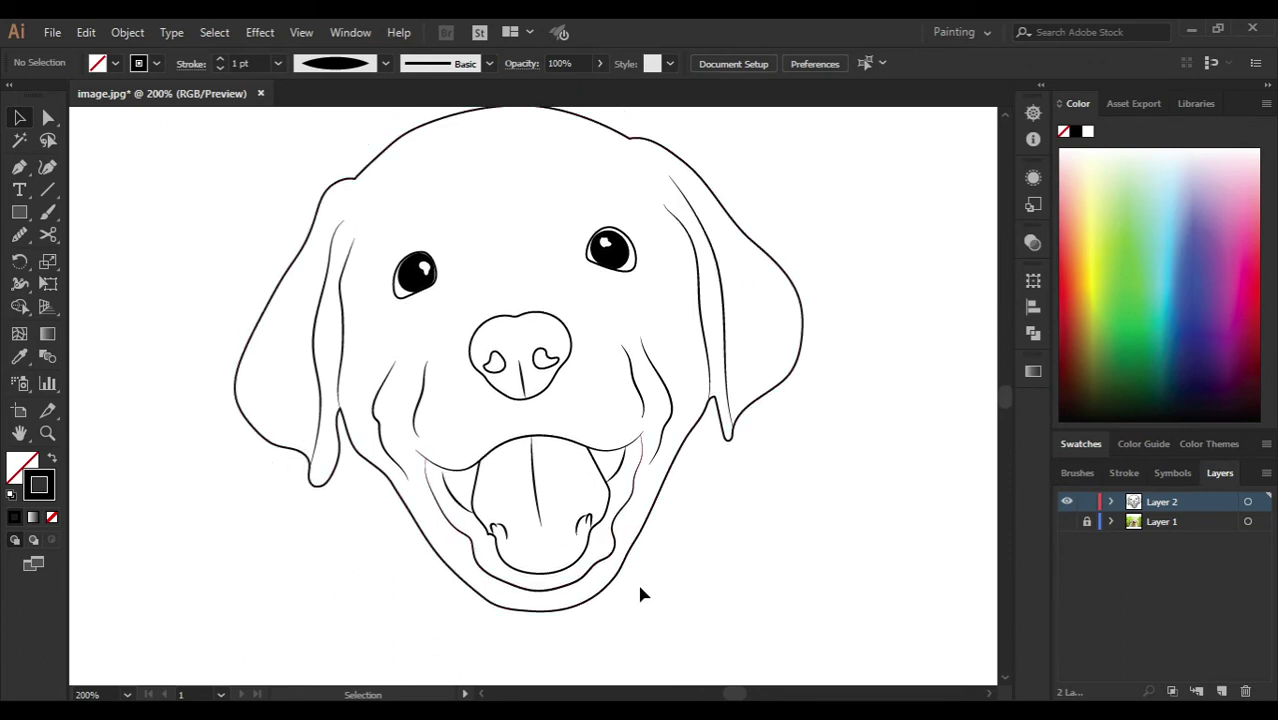
{"action": "left_click", "coordinate": [535, 620]}
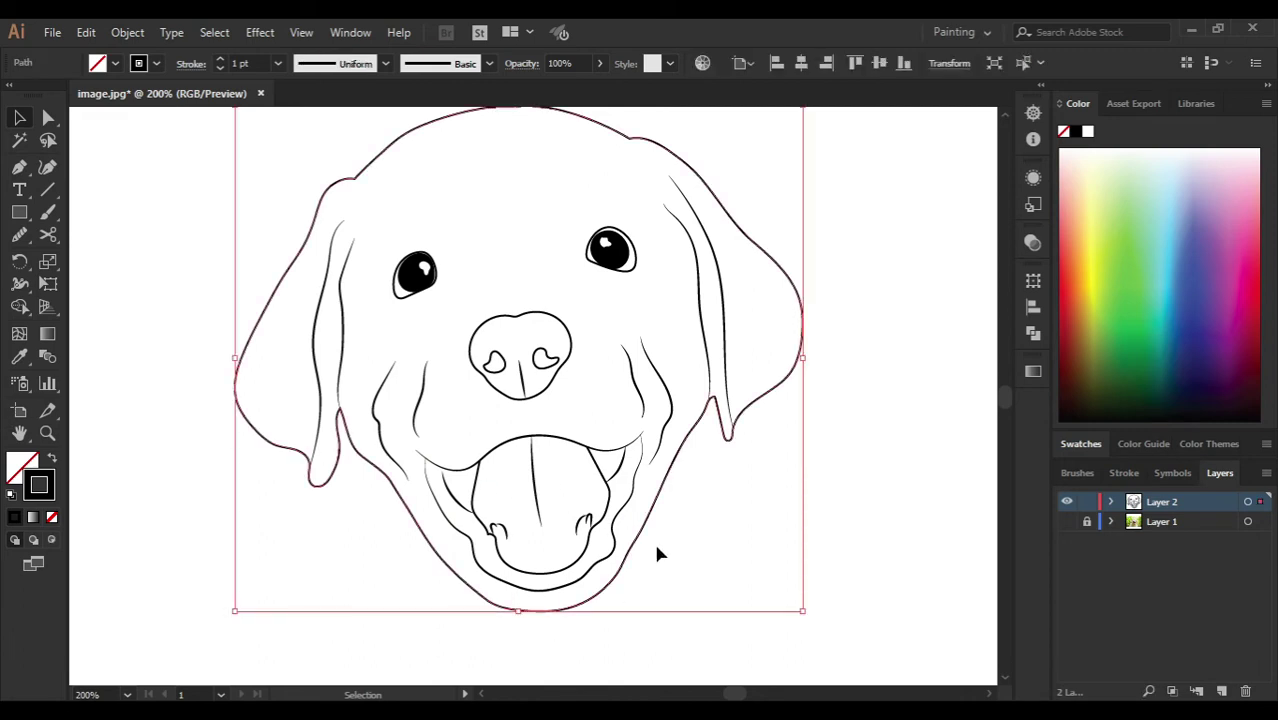
Step: Show the puppy photo and redraw the right cheek section of the head outline with the Pencil
{"action": "left_click", "coordinate": [1066, 521]}
{"action": "scroll", "coordinate": [662, 544], "scroll_direction": "up", "scroll_amount": 1}
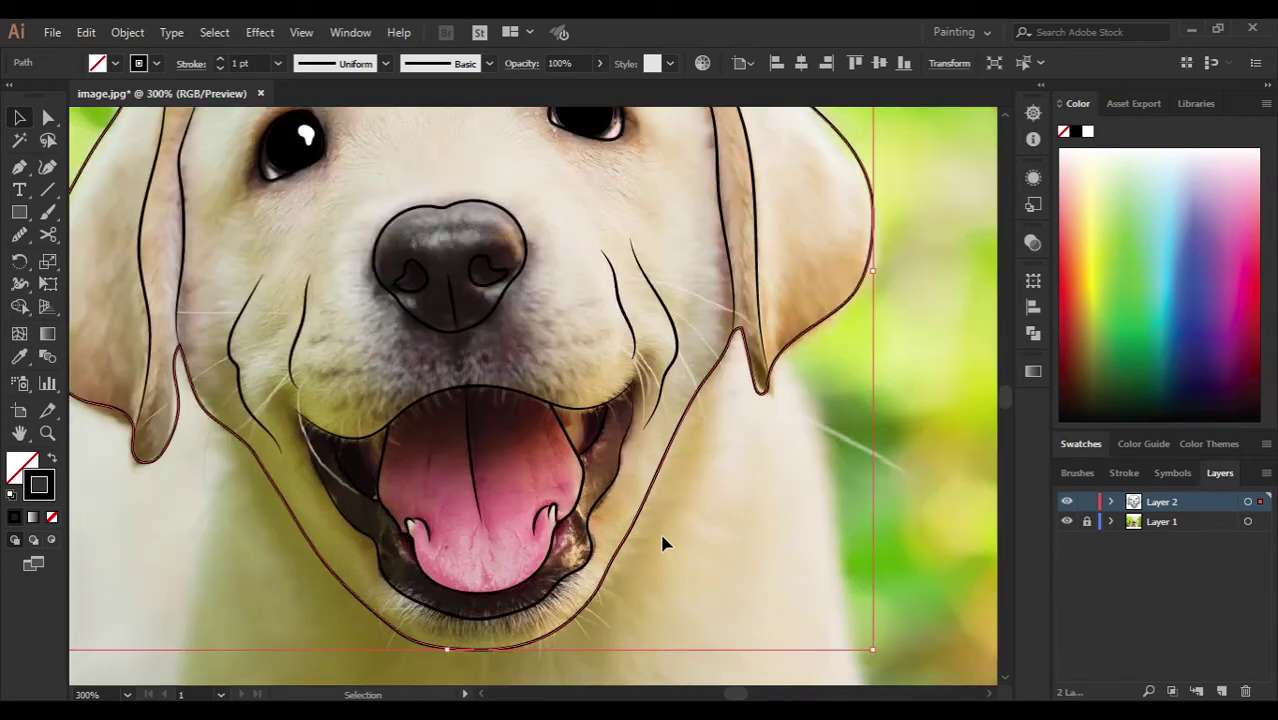
{"action": "key", "text": "n"}
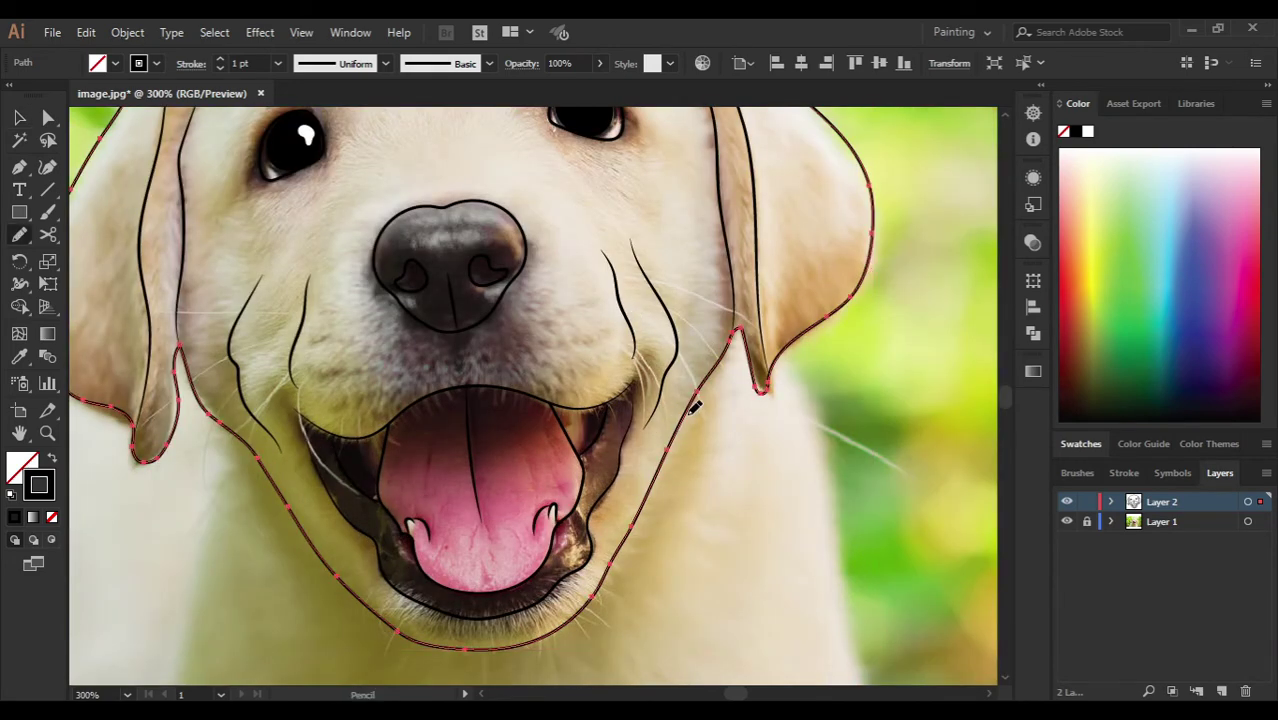
{"action": "left_click_drag", "start_coordinate": [668, 437], "coordinate": [707, 397]}
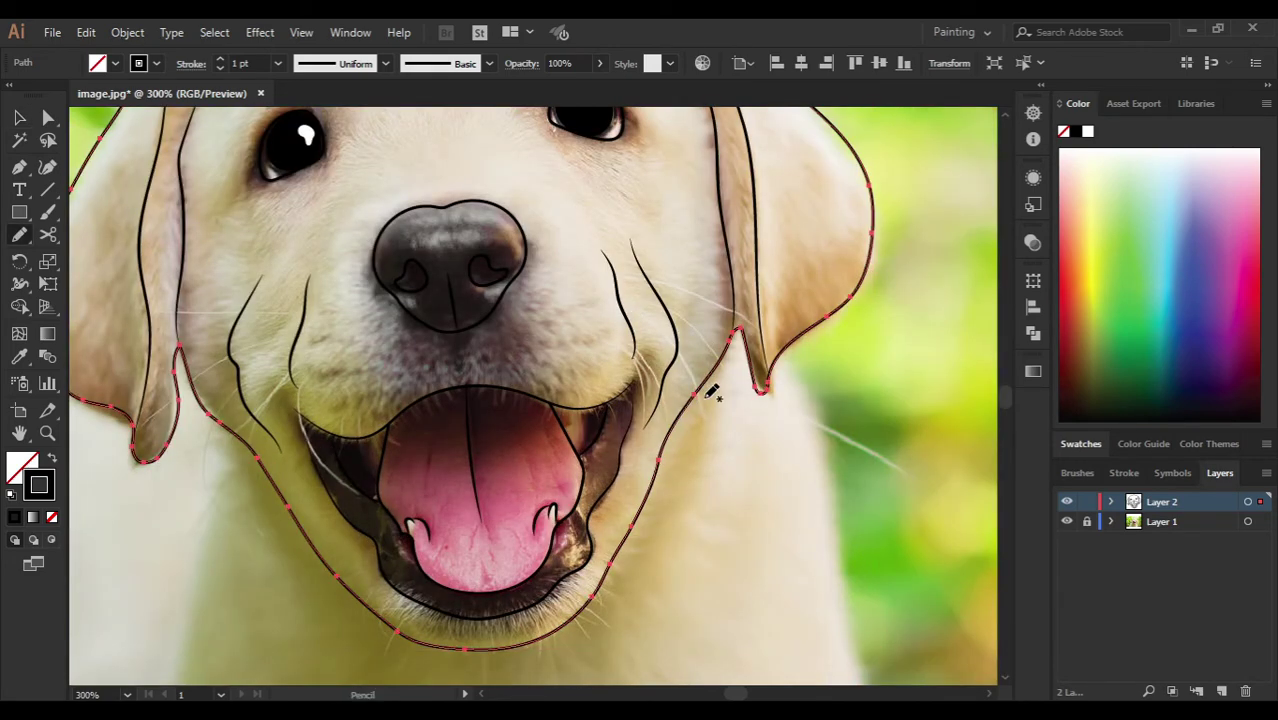
{"action": "left_click_drag", "start_coordinate": [663, 452], "coordinate": [697, 420]}
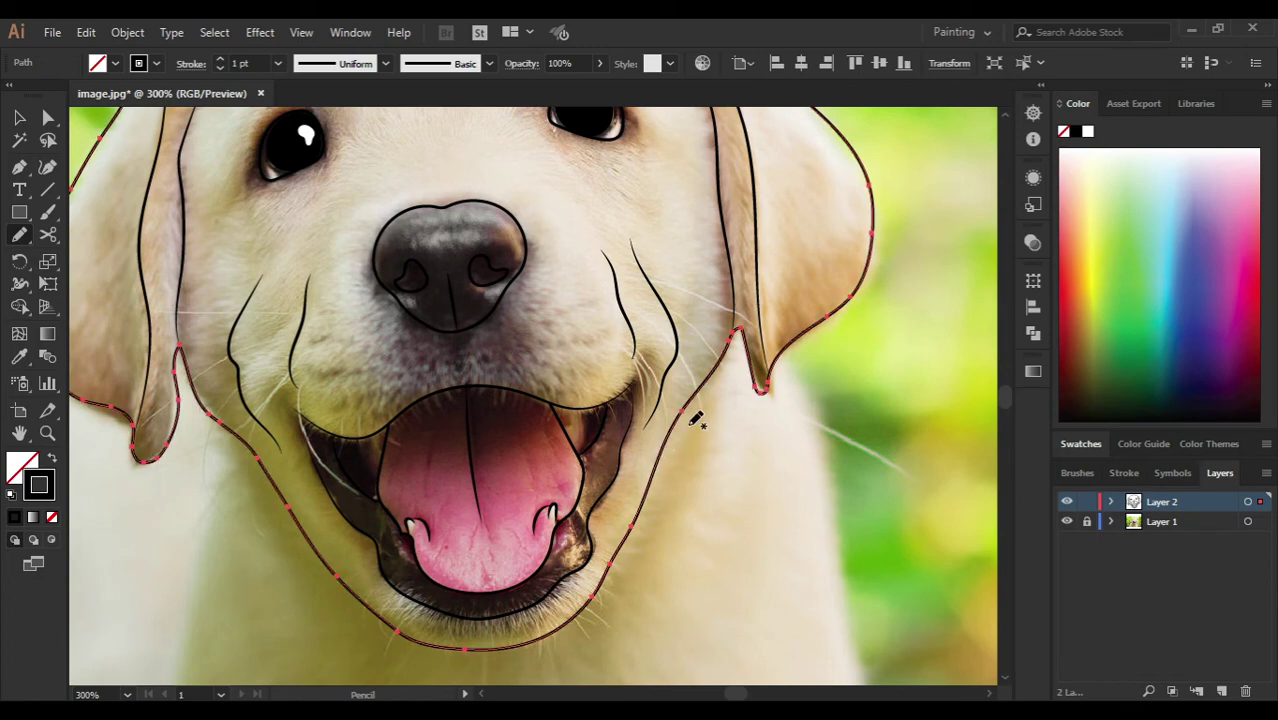
{"action": "left_click_drag", "start_coordinate": [658, 458], "coordinate": [676, 437]}
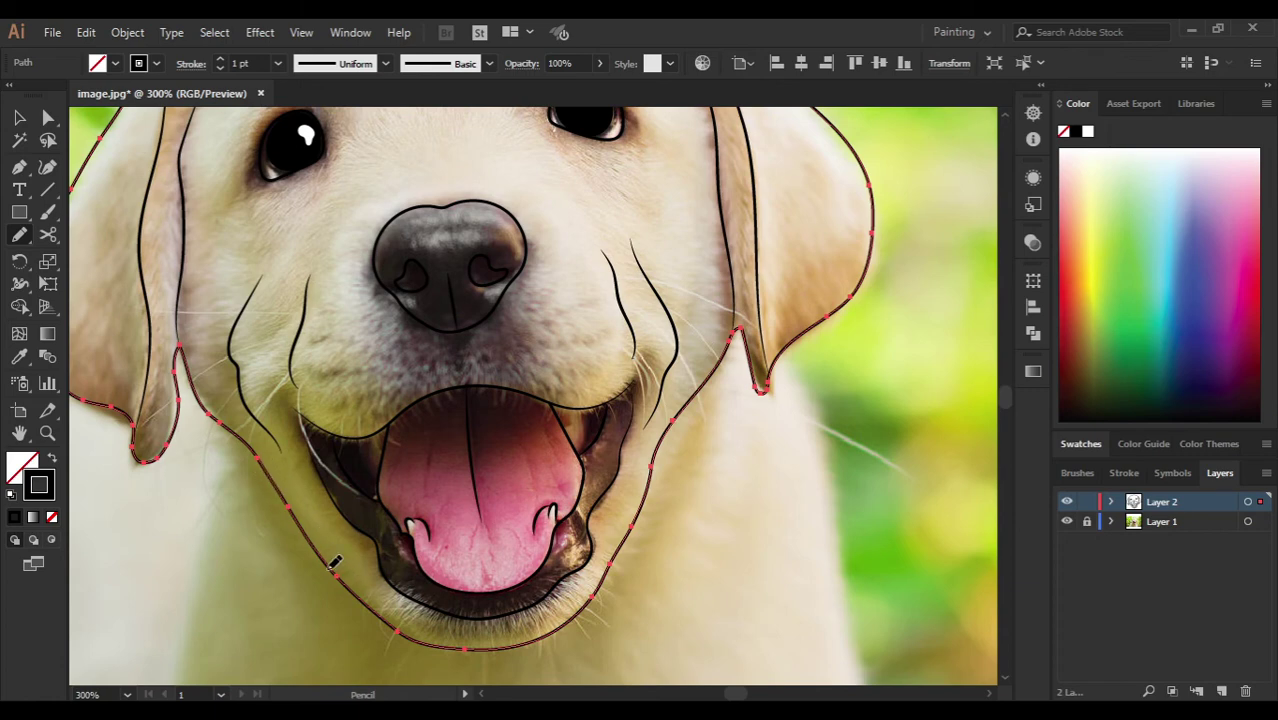
Step: Redraw the left jaw part of the outline and switch to the Smooth Tool
{"action": "left_click_drag", "start_coordinate": [330, 558], "coordinate": [376, 598]}
{"action": "left_click_drag", "start_coordinate": [22, 238], "coordinate": [50, 268]}
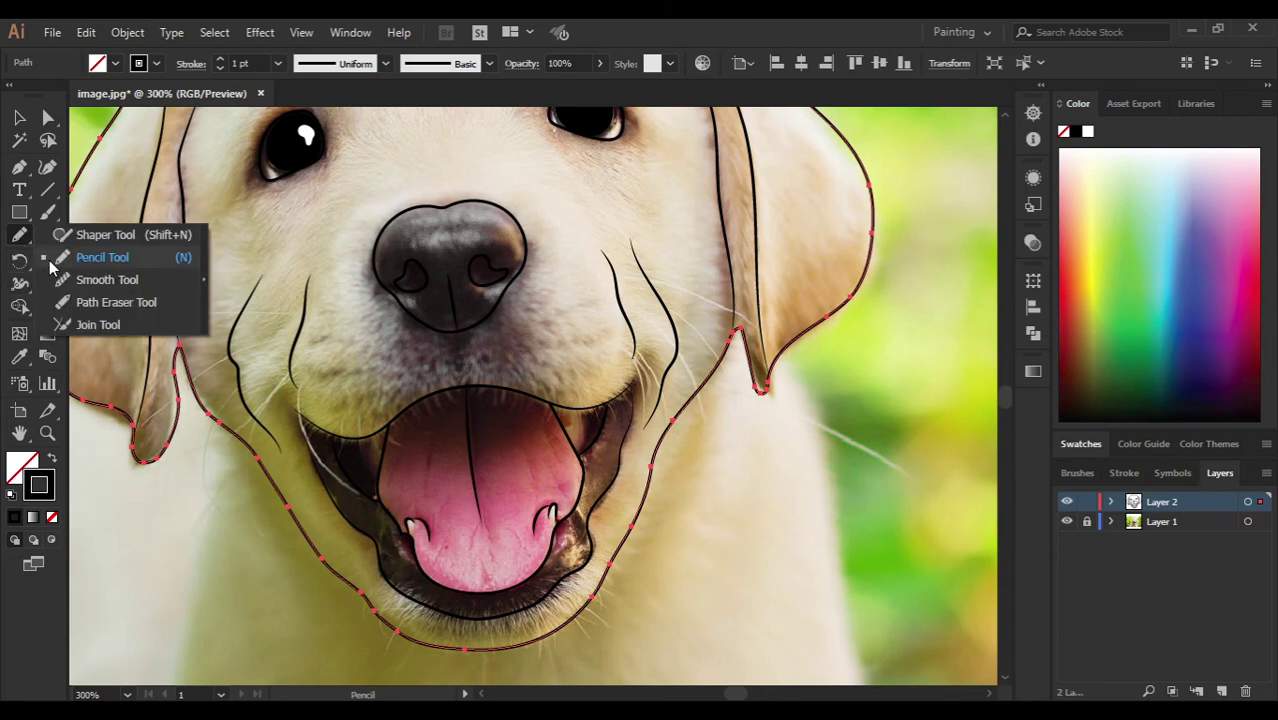
{"action": "left_click", "coordinate": [105, 279]}
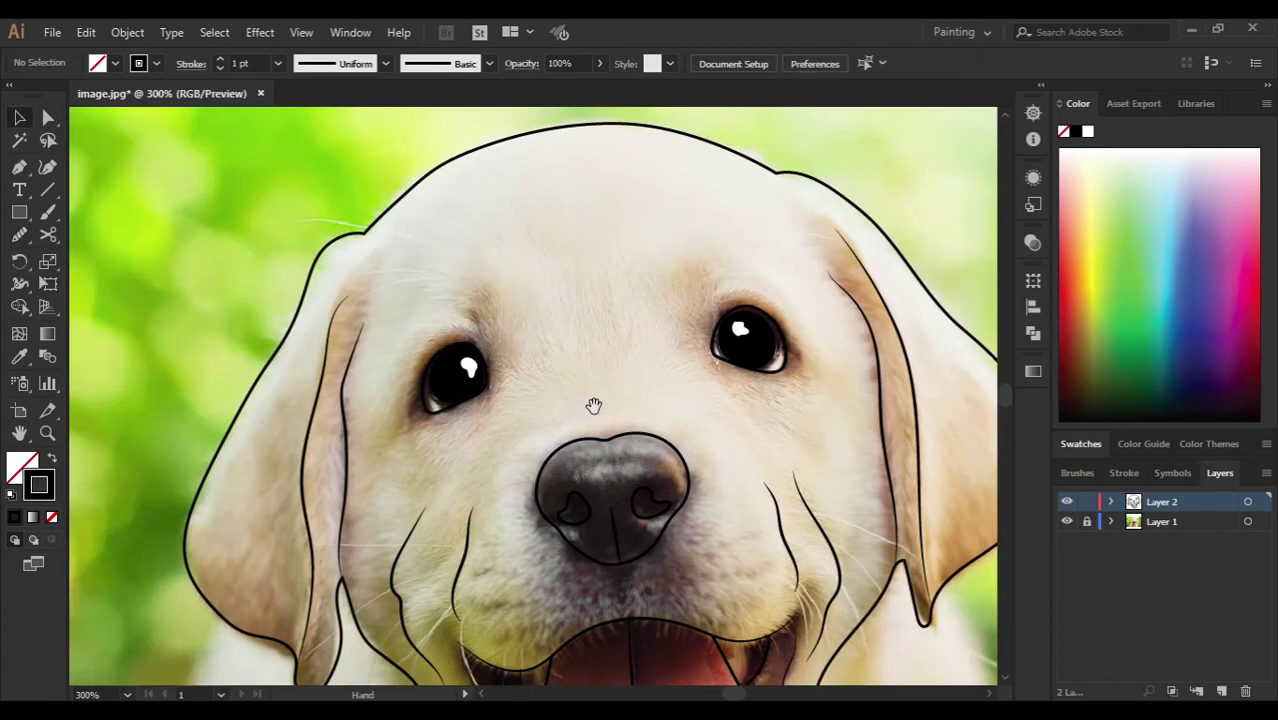
Step: Zoom out and hide the Layer 1 puppy photo, leaving only the black line drawing visible
{"action": "left_click_drag", "start_coordinate": [594, 405], "coordinate": [553, 380]}
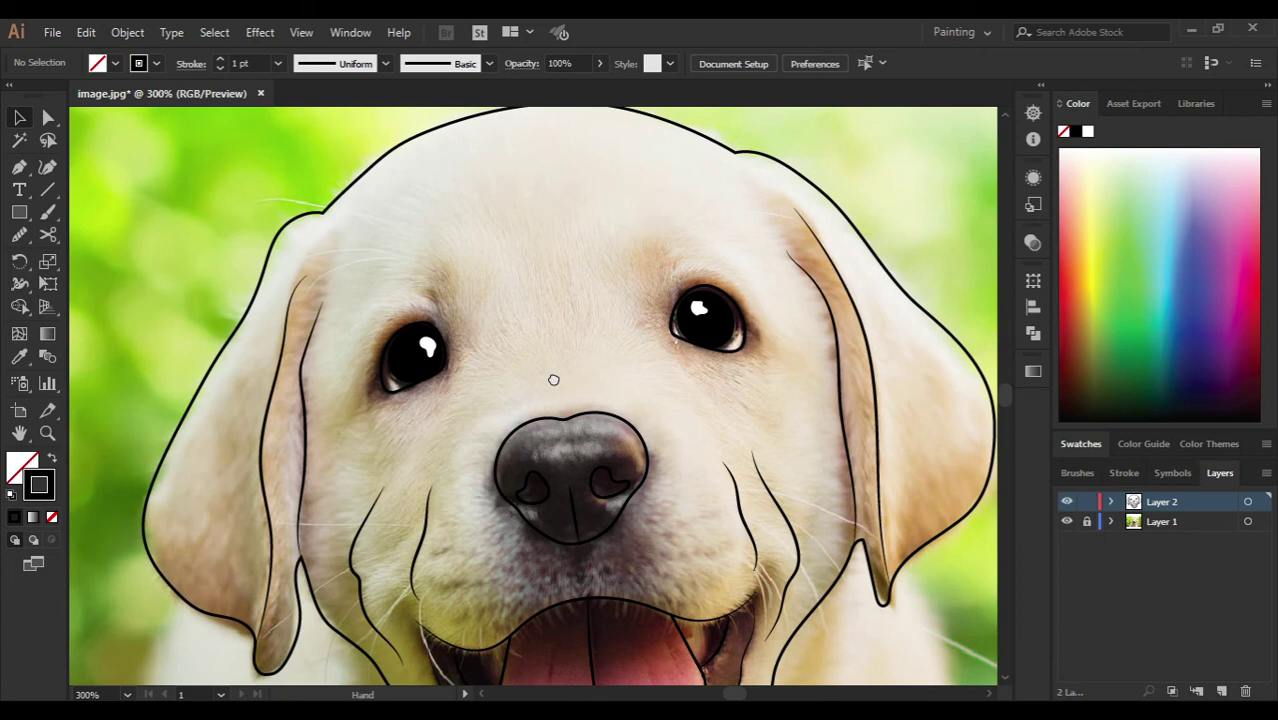
{"action": "left_click_drag", "start_coordinate": [553, 380], "coordinate": [527, 377]}
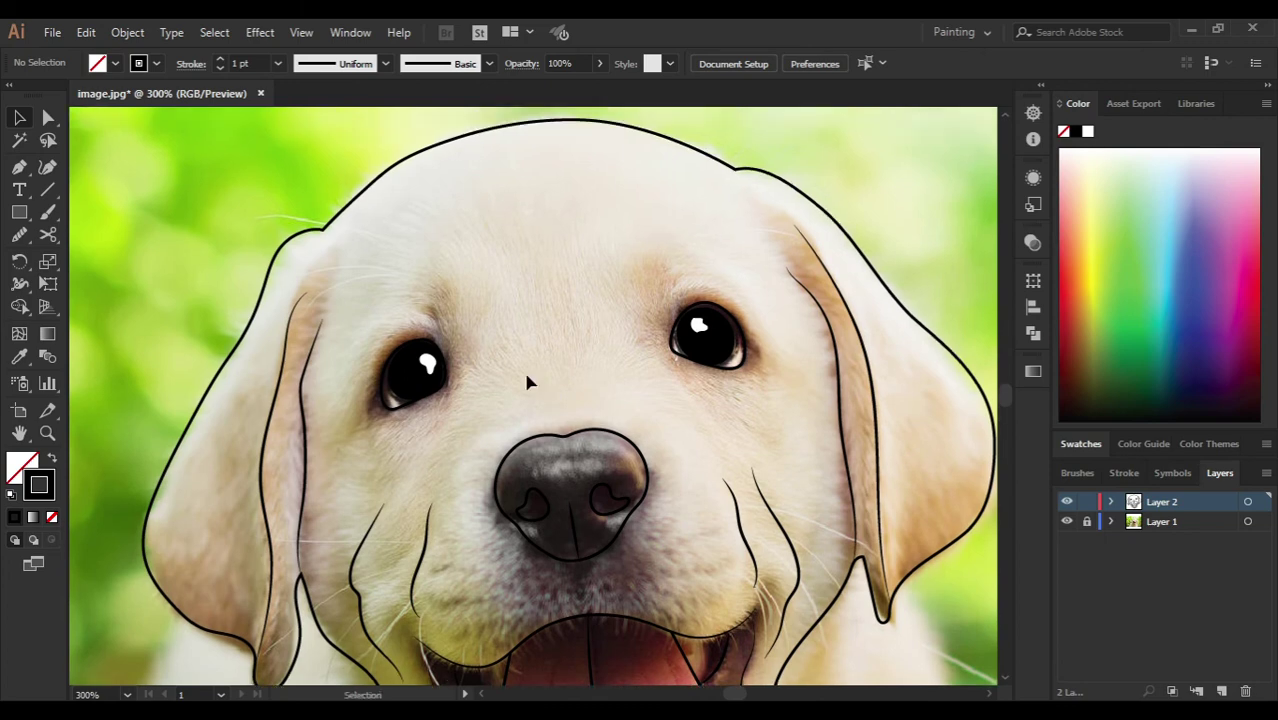
{"action": "key", "text": "ctrl+minus"}
{"action": "key", "text": "ctrl+minus"}
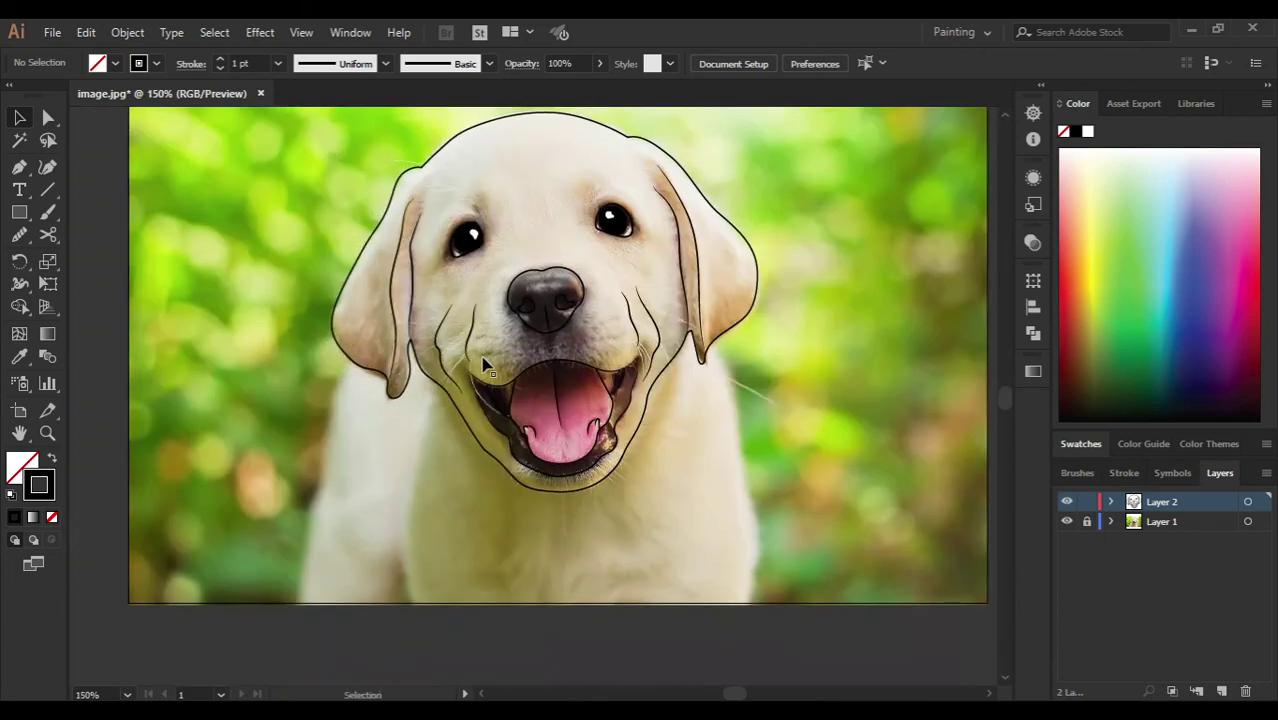
{"action": "scroll", "coordinate": [878, 552], "scroll_direction": "up", "scroll_amount": 1}
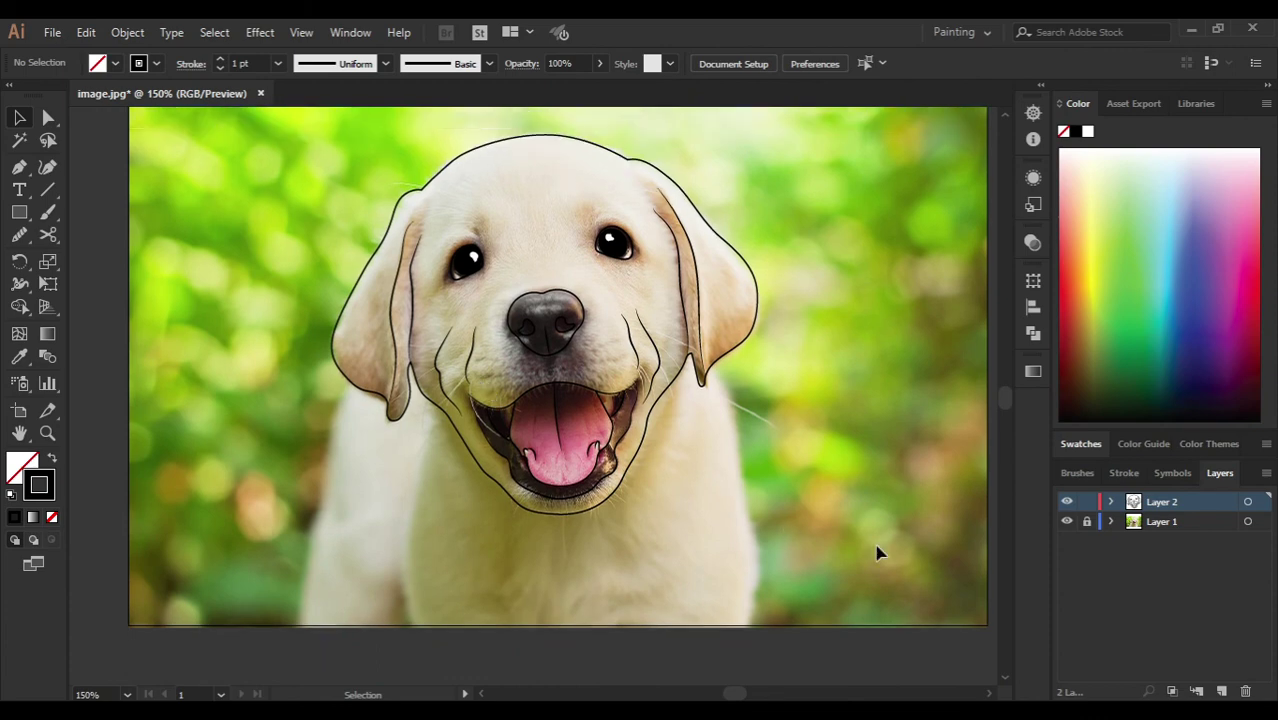
{"action": "left_click", "coordinate": [1066, 521]}
{"action": "key", "text": "ctrl+minus"}
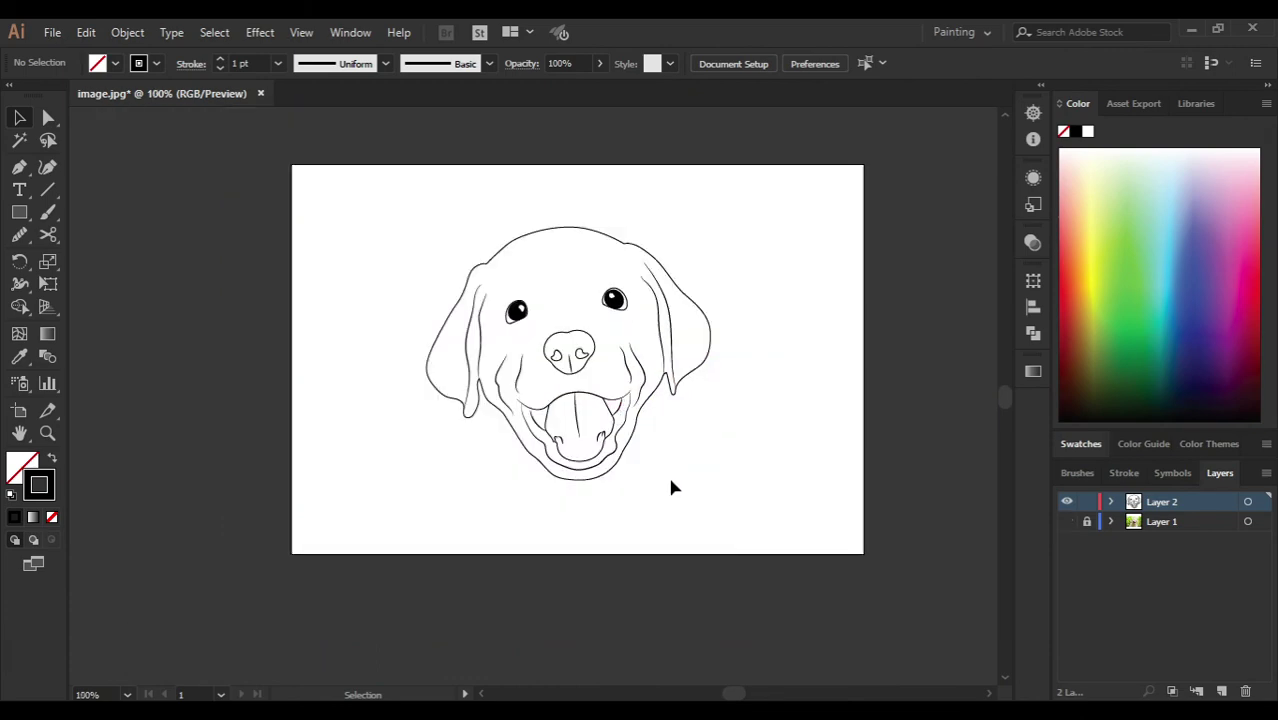